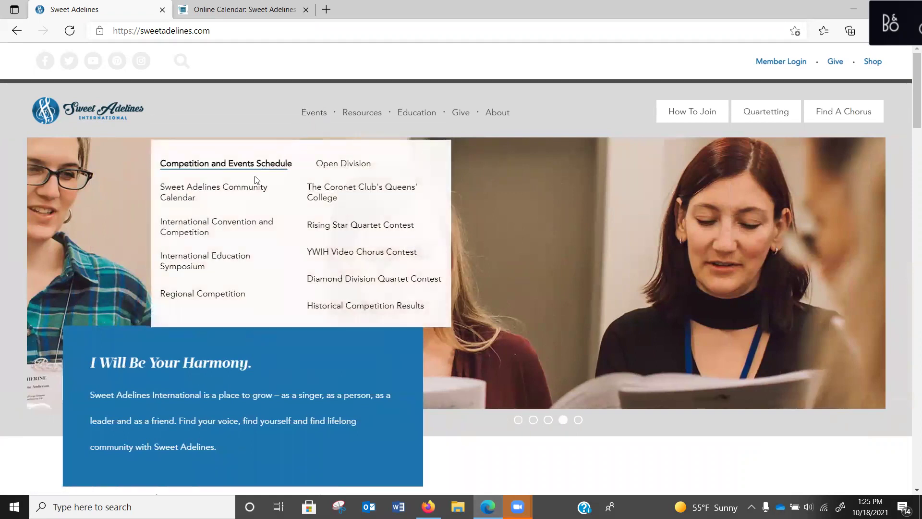
Go to the Sweet Adelines Community Calendar page from the Events menu
{"action": "left_click", "coordinate": [250, 191]}
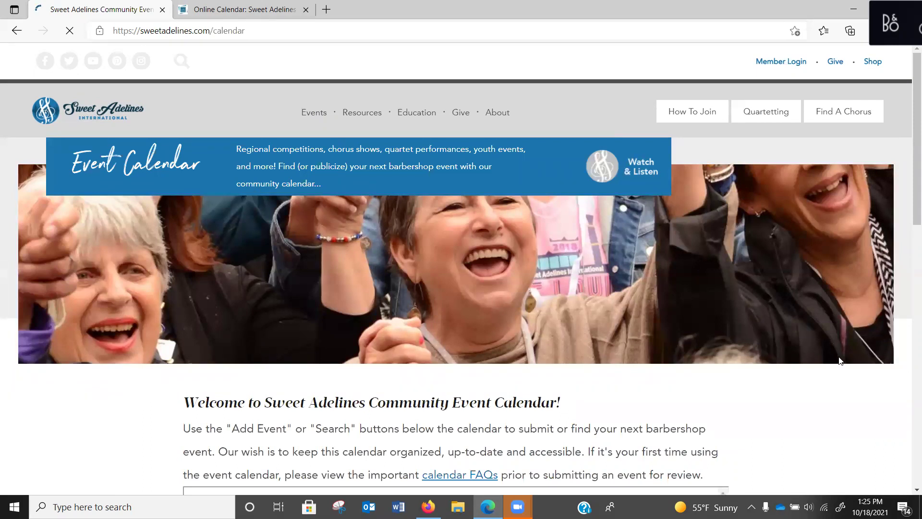
{"action": "scroll", "coordinate": [840, 360], "scroll_direction": "down", "scroll_amount": 2}
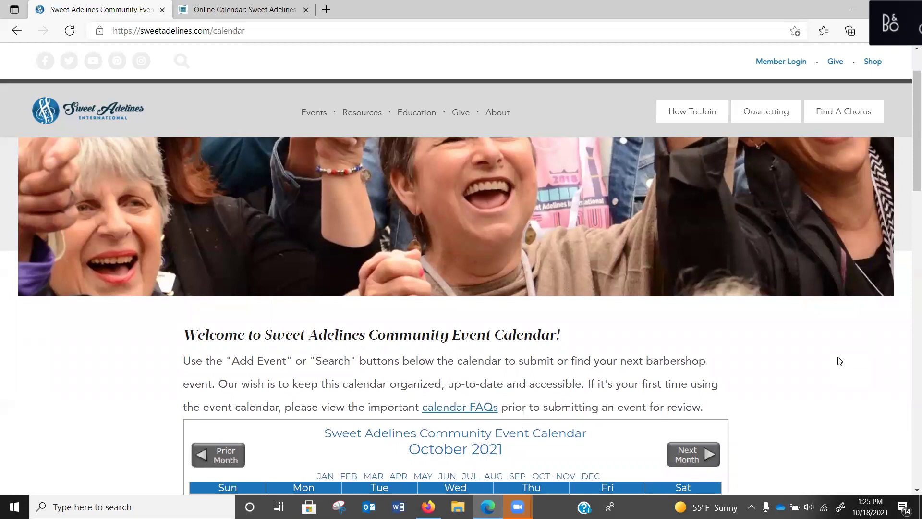
{"action": "scroll", "coordinate": [840, 361], "scroll_direction": "down", "scroll_amount": 3}
{"action": "scroll", "coordinate": [840, 361], "scroll_direction": "down", "scroll_amount": 3}
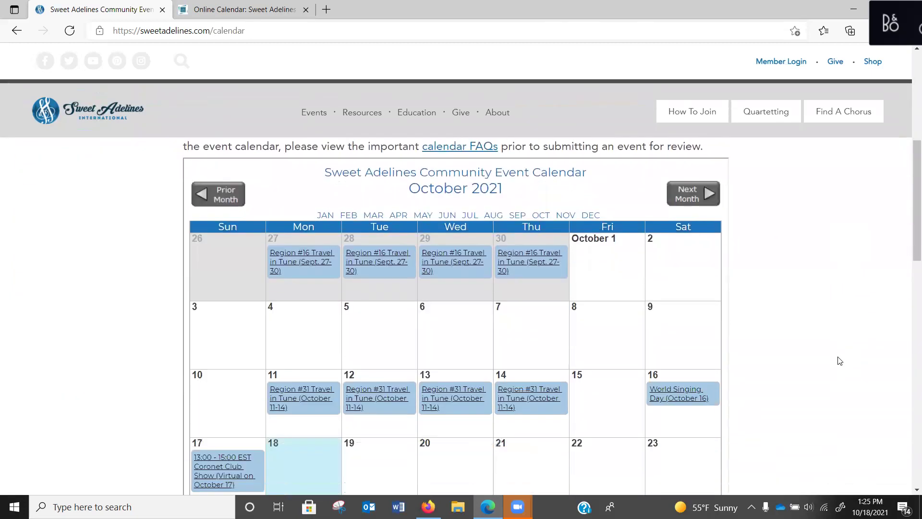
{"action": "scroll", "coordinate": [840, 361], "scroll_direction": "down", "scroll_amount": 4}
{"action": "scroll", "coordinate": [840, 361], "scroll_direction": "down", "scroll_amount": 5}
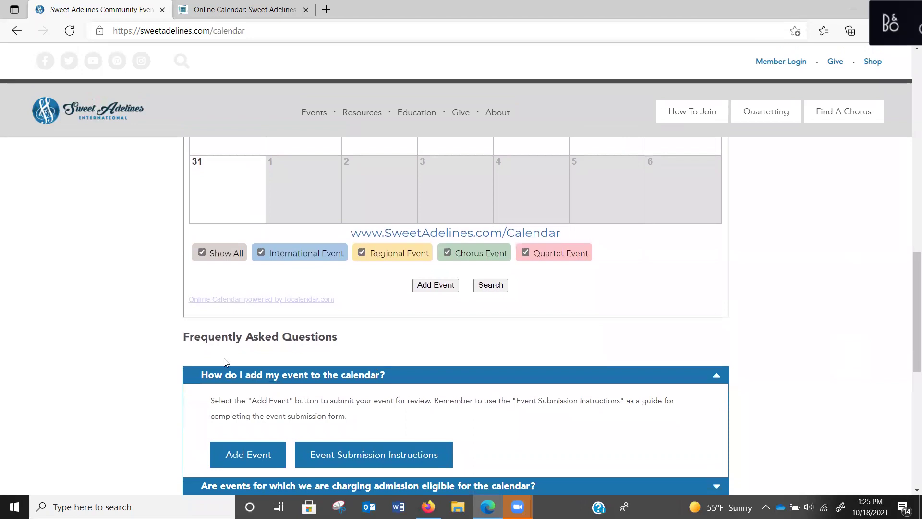
{"action": "scroll", "coordinate": [228, 353], "scroll_direction": "down", "scroll_amount": 1}
{"action": "scroll", "coordinate": [232, 343], "scroll_direction": "down", "scroll_amount": 5}
{"action": "scroll", "coordinate": [232, 343], "scroll_direction": "up", "scroll_amount": 2}
{"action": "scroll", "coordinate": [216, 355], "scroll_direction": "up", "scroll_amount": 4}
{"action": "scroll", "coordinate": [272, 351], "scroll_direction": "up", "scroll_amount": 4}
{"action": "scroll", "coordinate": [272, 351], "scroll_direction": "up", "scroll_amount": 5}
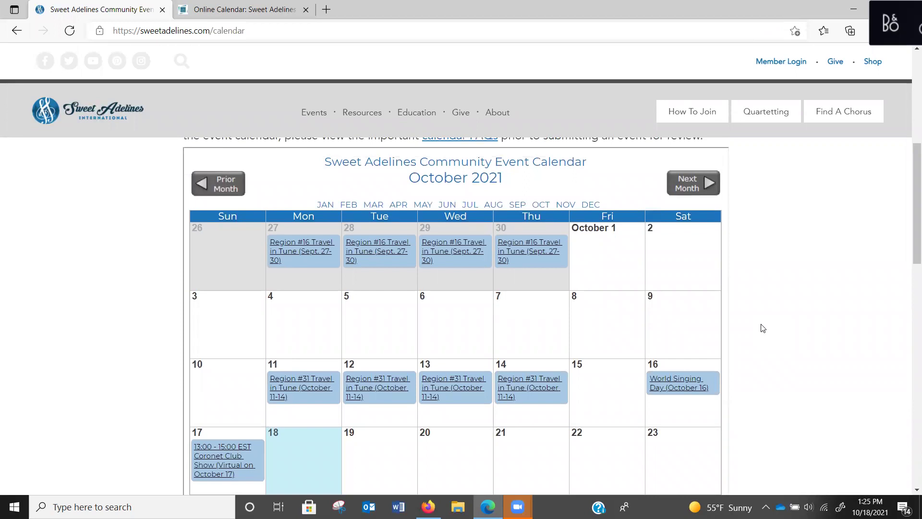
{"action": "scroll", "coordinate": [770, 327], "scroll_direction": "down", "scroll_amount": 2}
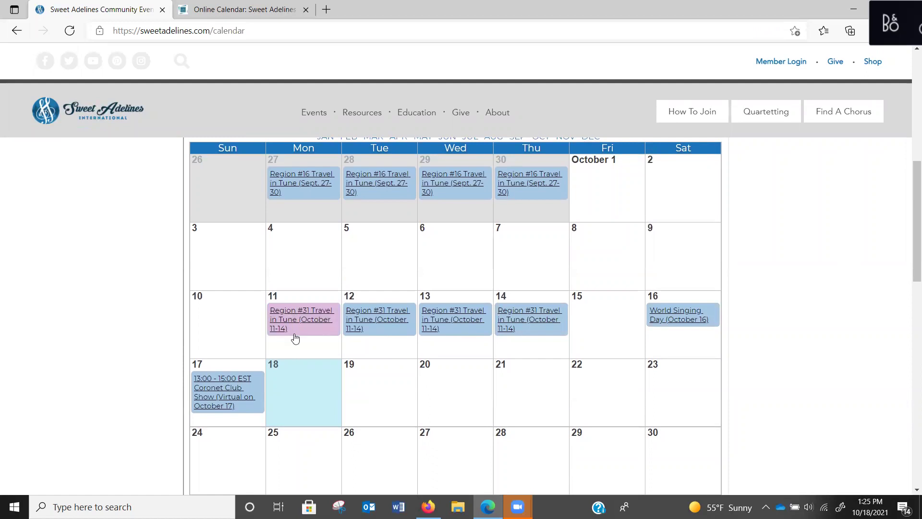
{"action": "left_click", "coordinate": [680, 316]}
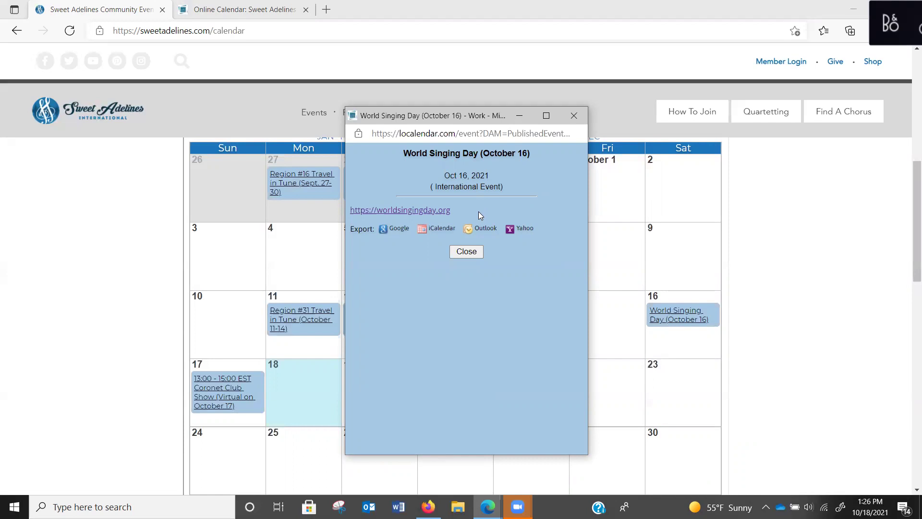
{"action": "left_click", "coordinate": [473, 254]}
{"action": "scroll", "coordinate": [853, 289], "scroll_direction": "up", "scroll_amount": 3}
Expand the FAQ's Additional Calendar Date Ranges and open the 2021 Event Calendar in a new tab
{"action": "scroll", "coordinate": [853, 290], "scroll_direction": "up", "scroll_amount": 2}
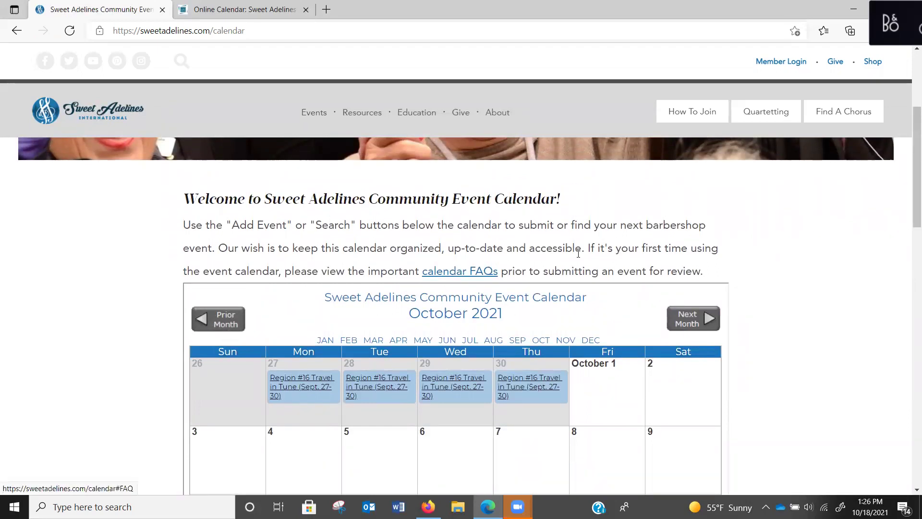
{"action": "scroll", "coordinate": [792, 295], "scroll_direction": "down", "scroll_amount": 3}
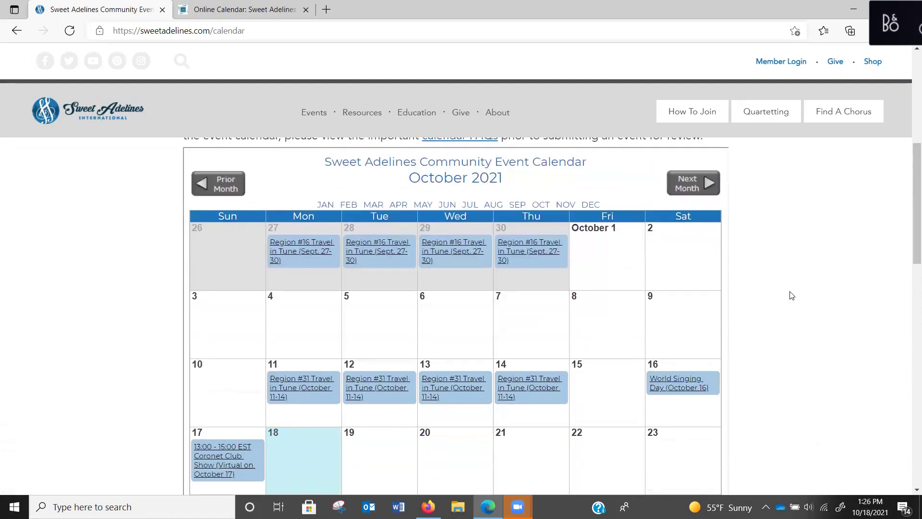
{"action": "scroll", "coordinate": [792, 295], "scroll_direction": "down", "scroll_amount": 4}
{"action": "scroll", "coordinate": [791, 296], "scroll_direction": "down", "scroll_amount": 4}
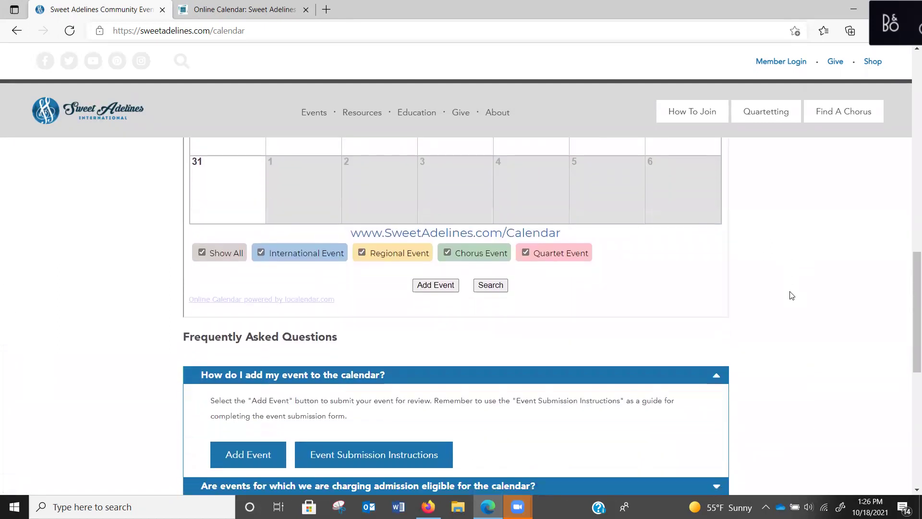
{"action": "scroll", "coordinate": [792, 295], "scroll_direction": "down", "scroll_amount": 3}
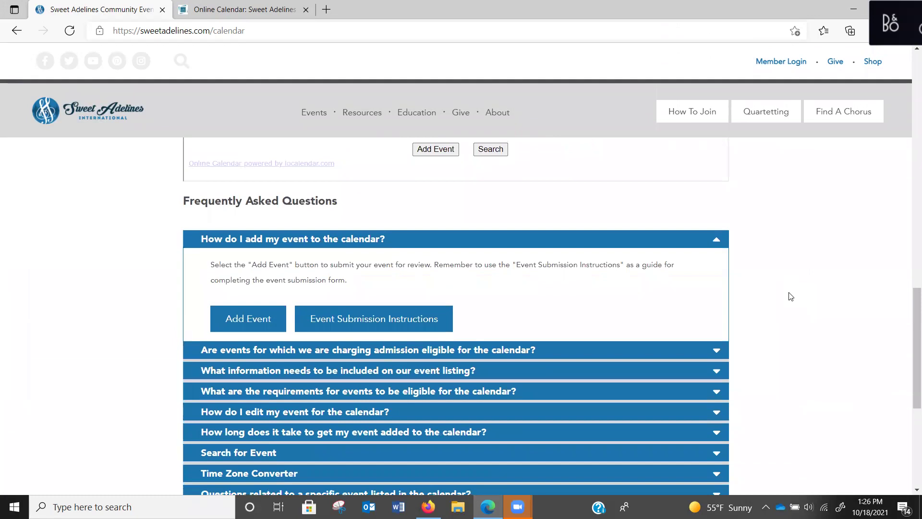
{"action": "scroll", "coordinate": [792, 296], "scroll_direction": "down", "scroll_amount": 3}
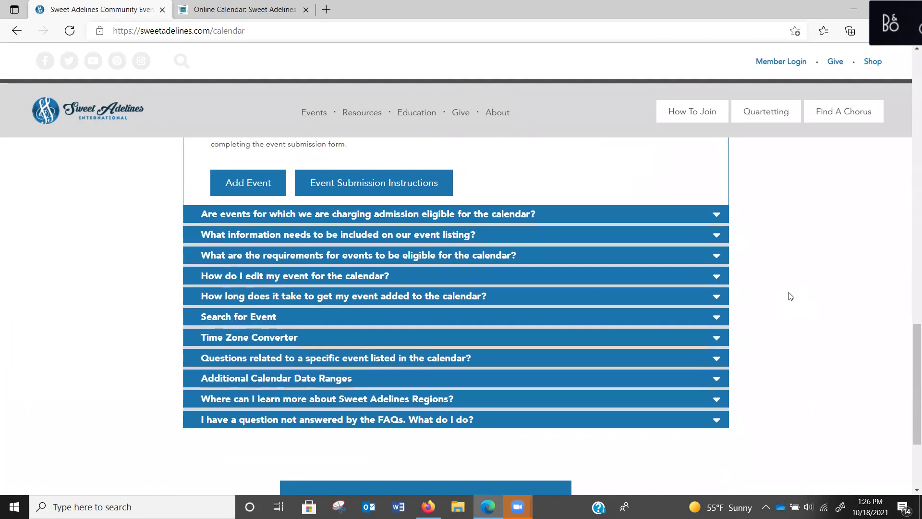
{"action": "left_click", "coordinate": [266, 379]}
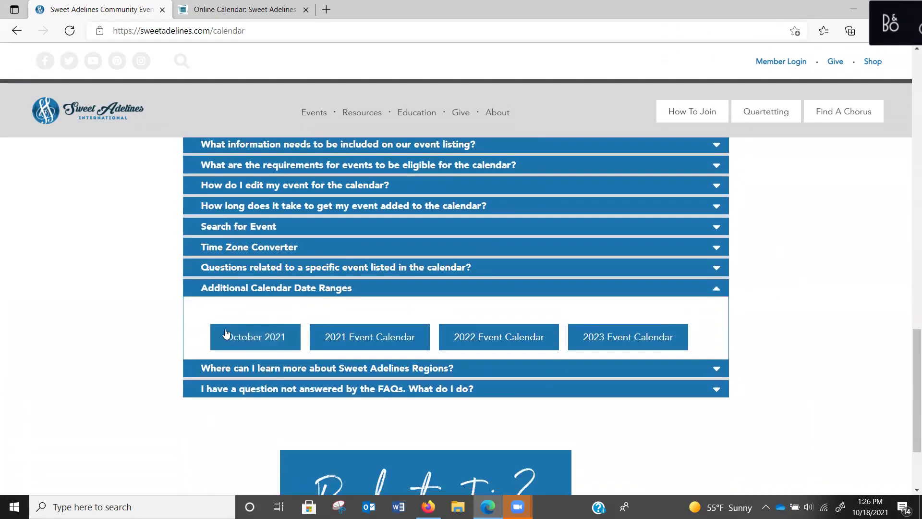
{"action": "right_click", "coordinate": [387, 339]}
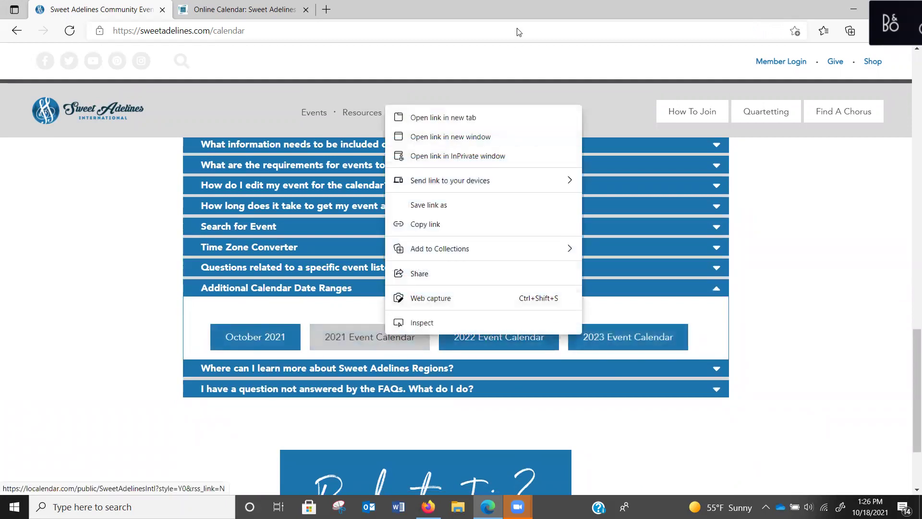
{"action": "left_click", "coordinate": [474, 120]}
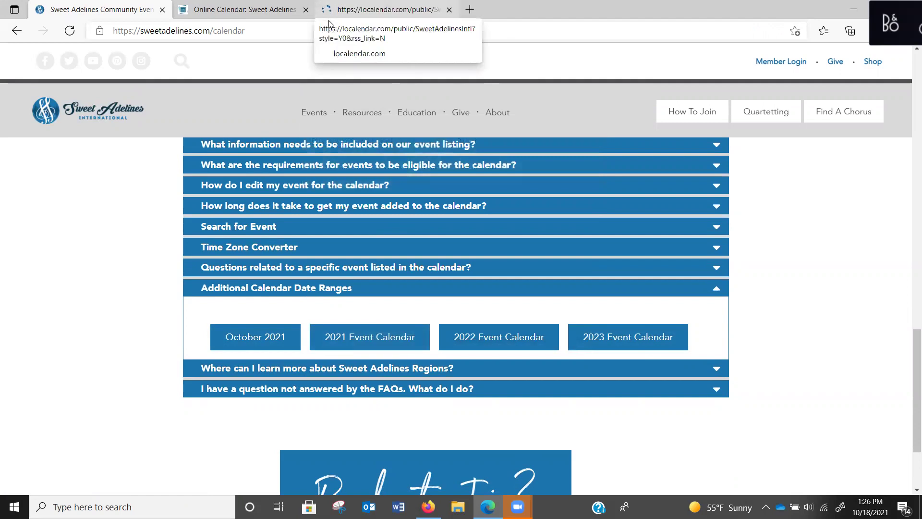
In the 2021 calendar, view August 2's Region #19 Travel in Tune, then return to October
{"action": "scroll", "coordinate": [543, 280], "scroll_direction": "up", "scroll_amount": 4}
{"action": "scroll", "coordinate": [642, 354], "scroll_direction": "up", "scroll_amount": 3}
{"action": "scroll", "coordinate": [640, 354], "scroll_direction": "up", "scroll_amount": 5}
{"action": "left_click", "coordinate": [387, 9]}
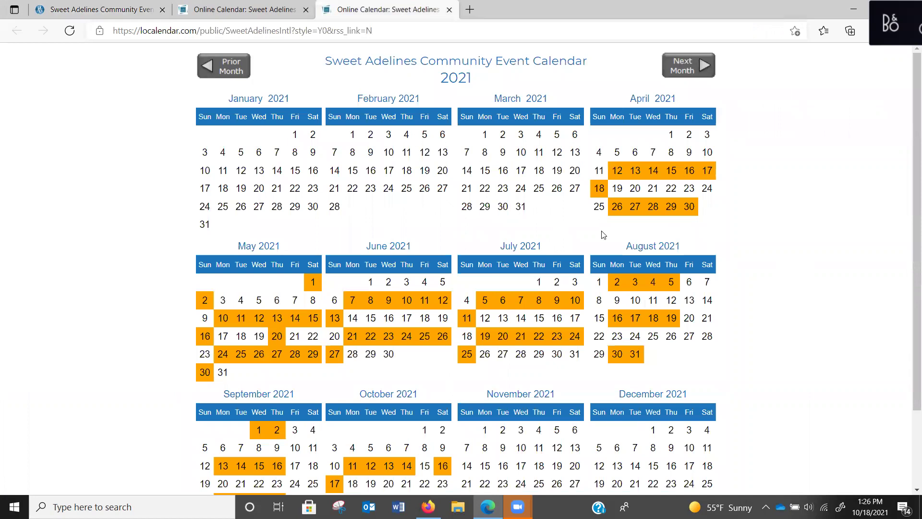
{"action": "left_click", "coordinate": [618, 287]}
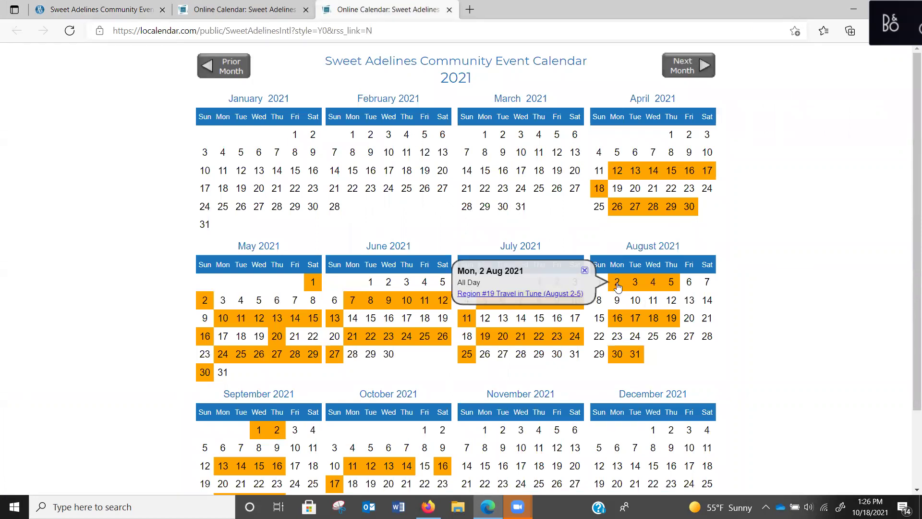
{"action": "left_click", "coordinate": [523, 297]}
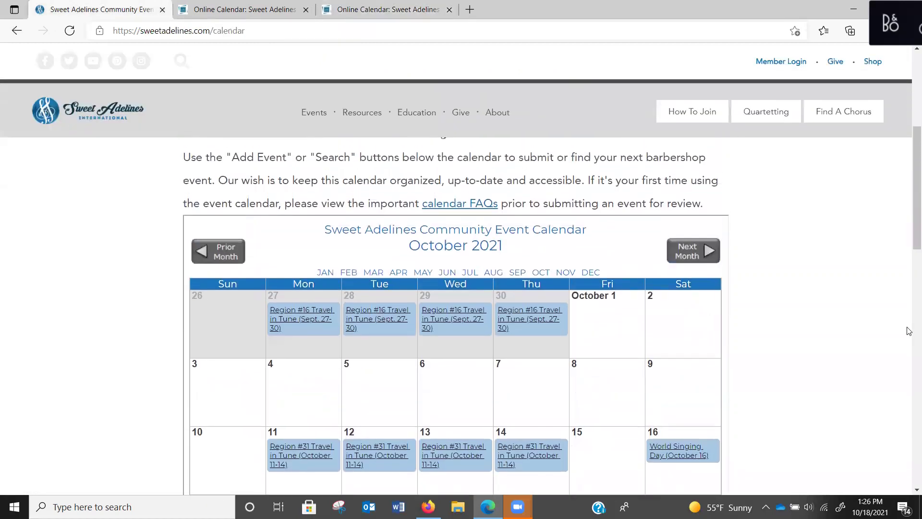
{"action": "scroll", "coordinate": [909, 332], "scroll_direction": "down", "scroll_amount": 3}
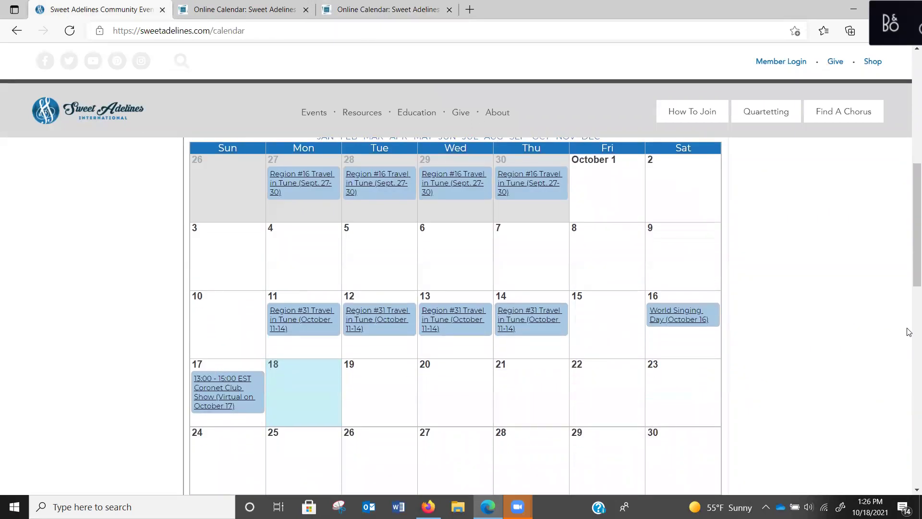
{"action": "scroll", "coordinate": [909, 332], "scroll_direction": "down", "scroll_amount": 2}
{"action": "scroll", "coordinate": [909, 332], "scroll_direction": "down", "scroll_amount": 2}
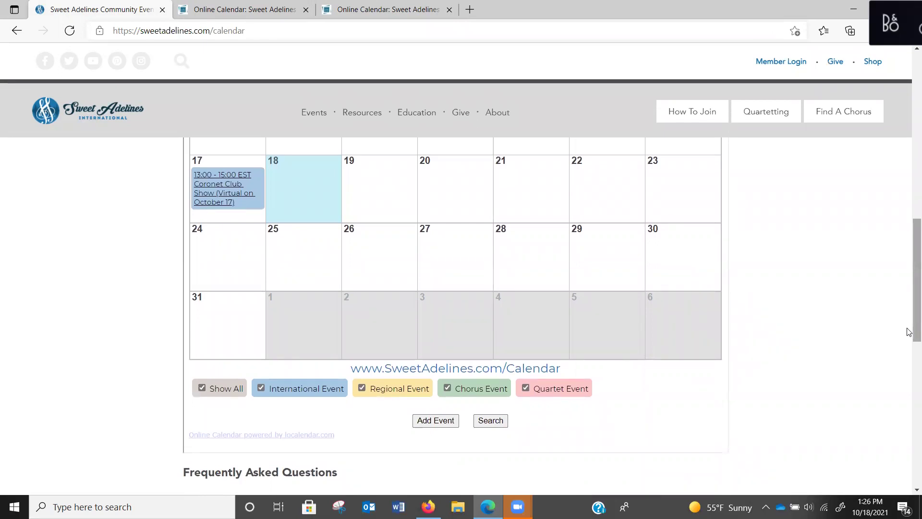
{"action": "scroll", "coordinate": [909, 332], "scroll_direction": "down", "scroll_amount": 1}
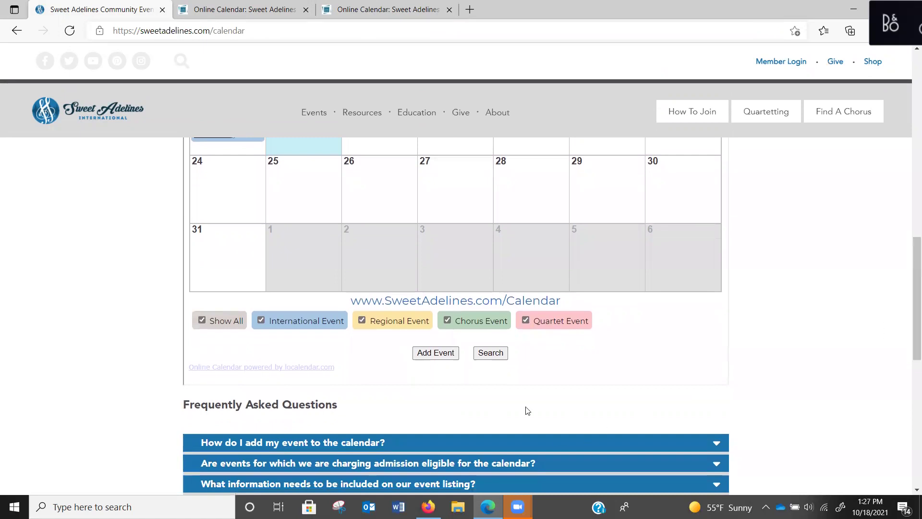
Search for 'World Singing Day' with a start date of October 1
{"action": "left_click", "coordinate": [485, 358]}
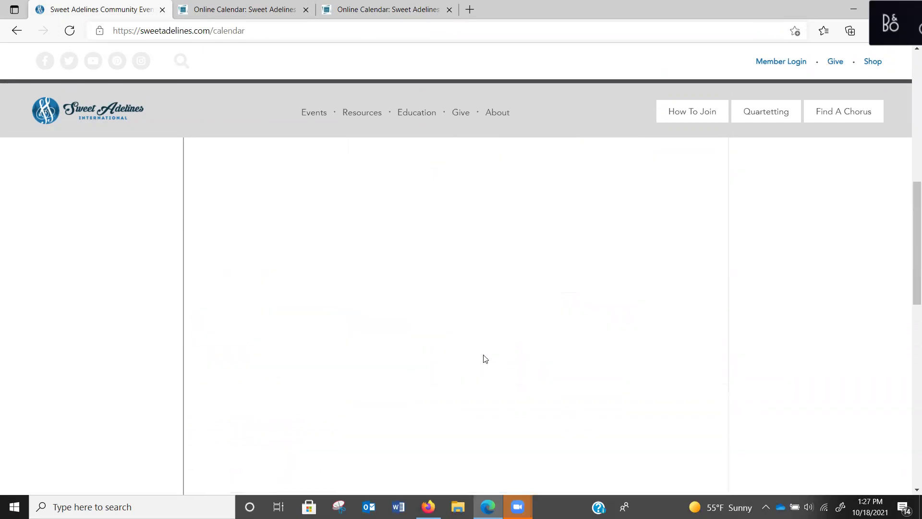
{"action": "scroll", "coordinate": [486, 358], "scroll_direction": "up", "scroll_amount": 1}
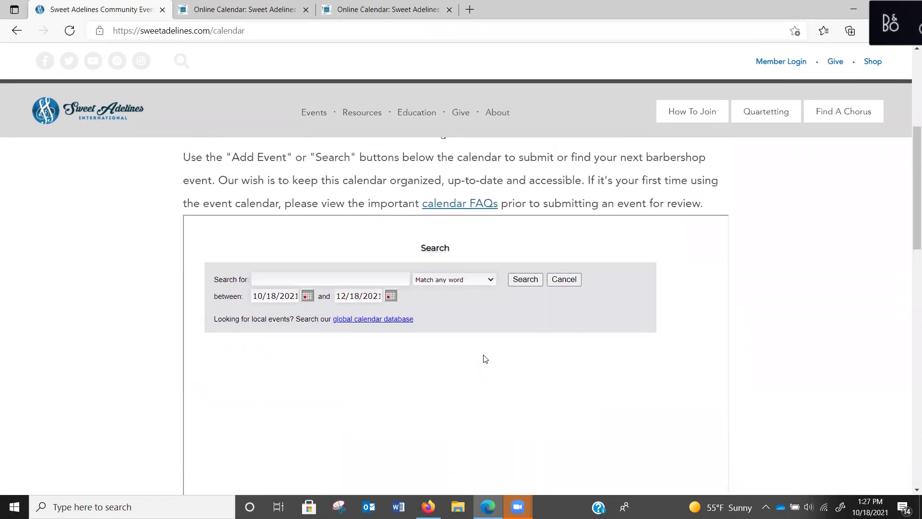
{"action": "left_click", "coordinate": [374, 280]}
{"action": "type", "text": "World Singing Day"}
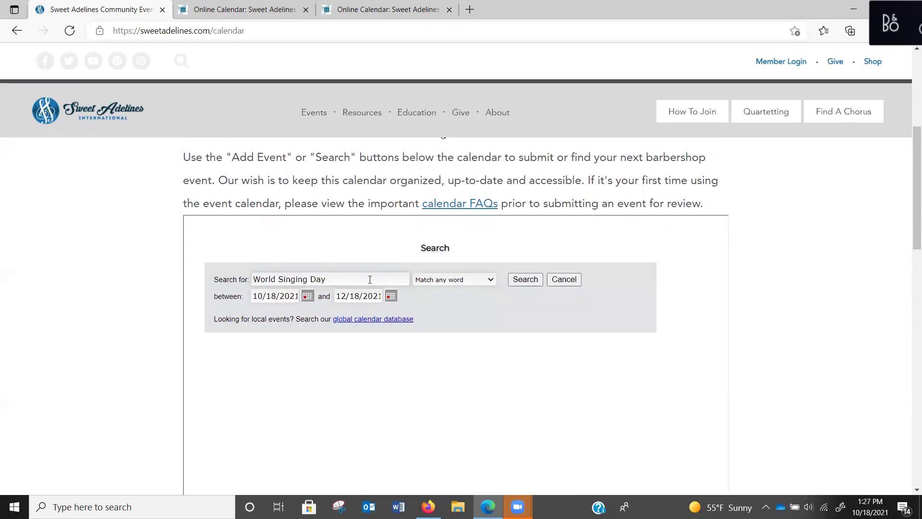
{"action": "left_click", "coordinate": [310, 297]}
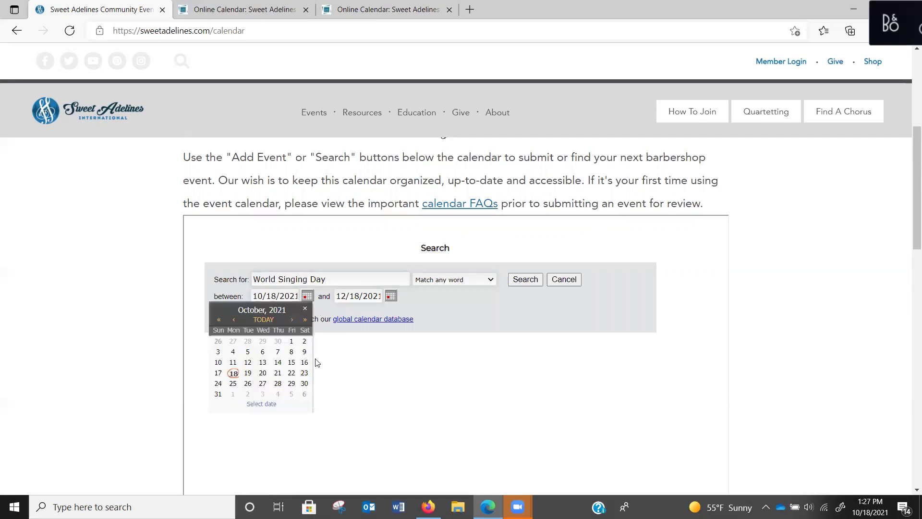
{"action": "left_click", "coordinate": [291, 342]}
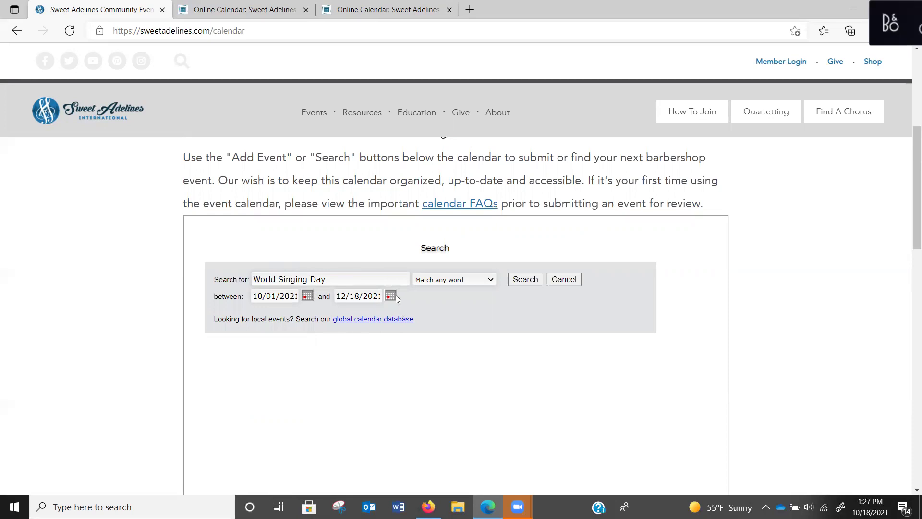
Change the search end date to 10/31/2021 and run the search
{"action": "left_click", "coordinate": [340, 296]}
{"action": "key", "text": "Delete"}
{"action": "type", "text": "0"}
{"action": "key", "text": "Right"}
{"action": "key", "text": "Right"}
{"action": "key", "text": "Right"}
{"action": "key", "text": "BackSpace"}
{"action": "key", "text": "BackSpace"}
{"action": "type", "text": "31"}
{"action": "left_click", "coordinate": [527, 280]}
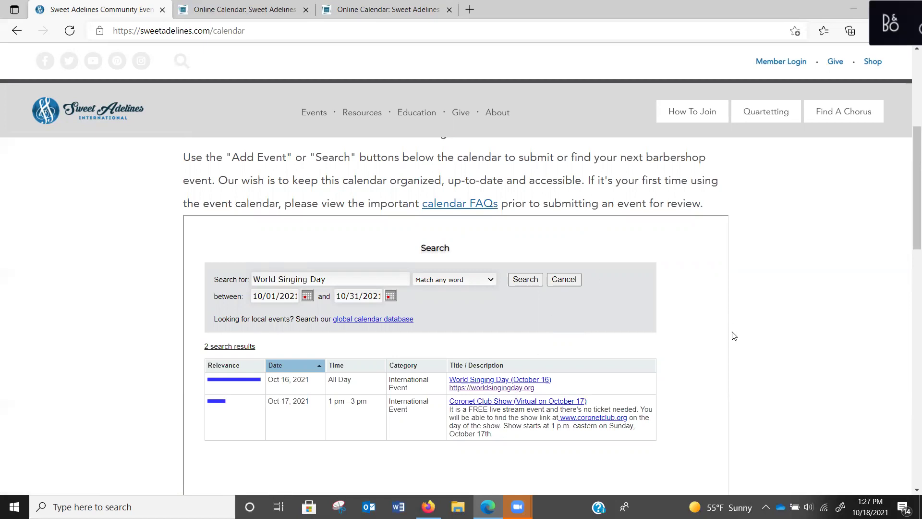
Reload the community calendar page from the address bar
{"action": "scroll", "coordinate": [737, 305], "scroll_direction": "up", "scroll_amount": 4}
{"action": "left_click", "coordinate": [250, 30]}
{"action": "key", "text": "Return"}
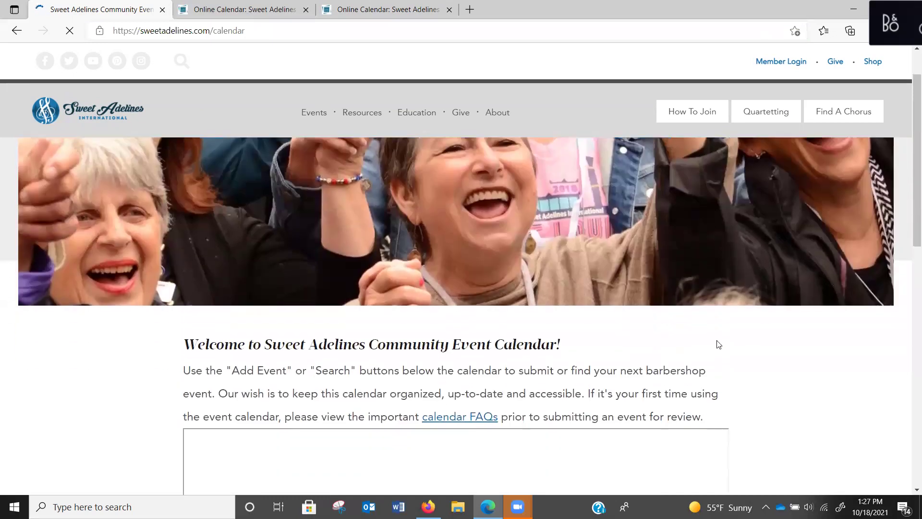
{"action": "scroll", "coordinate": [754, 336], "scroll_direction": "down", "scroll_amount": 3}
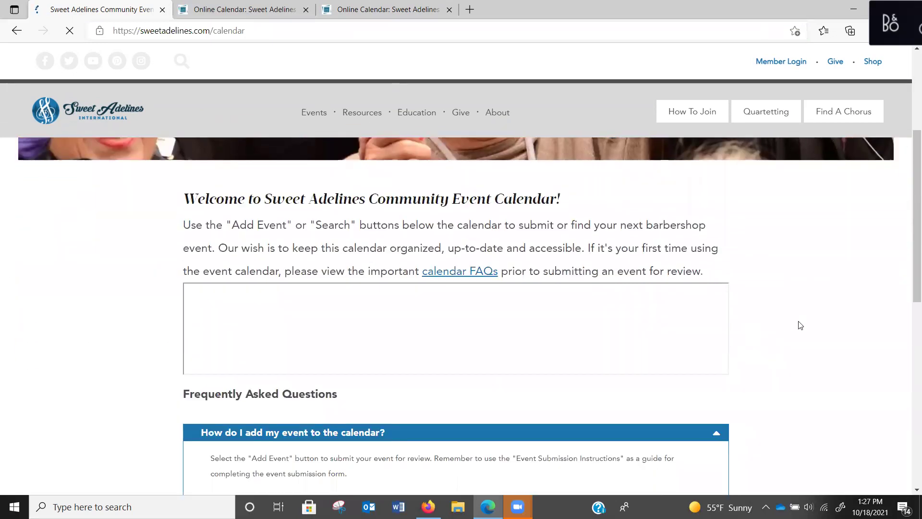
{"action": "scroll", "coordinate": [801, 325], "scroll_direction": "up", "scroll_amount": 1}
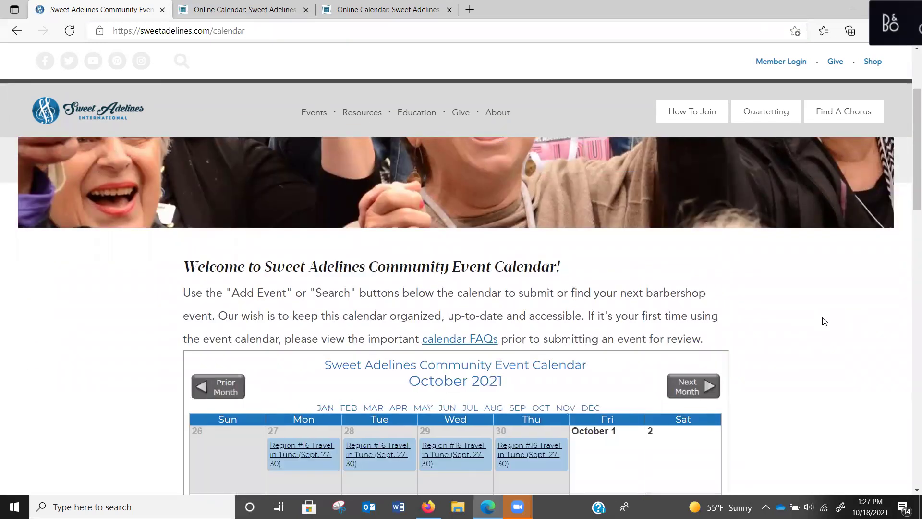
Scroll below the calendar, collapse the adding-events FAQ, and open the Add Event form
{"action": "scroll", "coordinate": [825, 321], "scroll_direction": "down", "scroll_amount": 3}
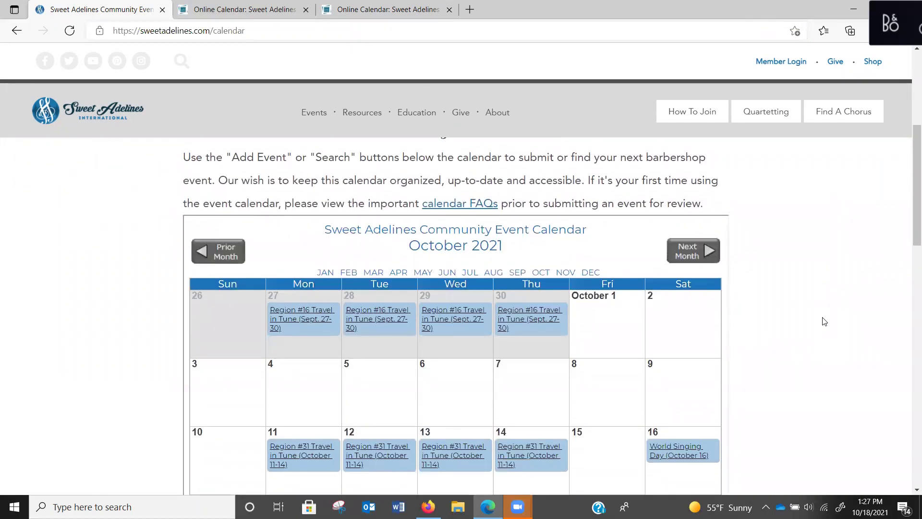
{"action": "scroll", "coordinate": [825, 321], "scroll_direction": "down", "scroll_amount": 1}
{"action": "scroll", "coordinate": [825, 321], "scroll_direction": "down", "scroll_amount": 2}
{"action": "scroll", "coordinate": [825, 321], "scroll_direction": "down", "scroll_amount": 1}
{"action": "scroll", "coordinate": [825, 321], "scroll_direction": "down", "scroll_amount": 2}
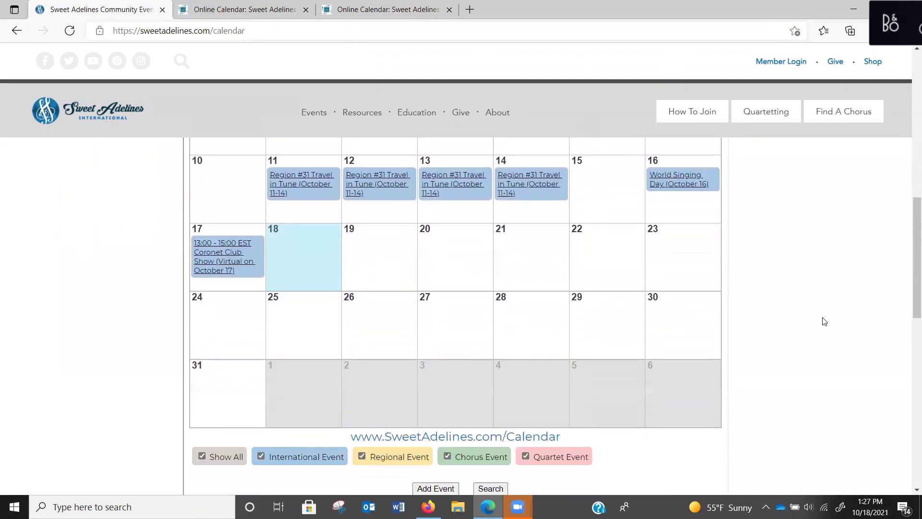
{"action": "scroll", "coordinate": [825, 321], "scroll_direction": "down", "scroll_amount": 2}
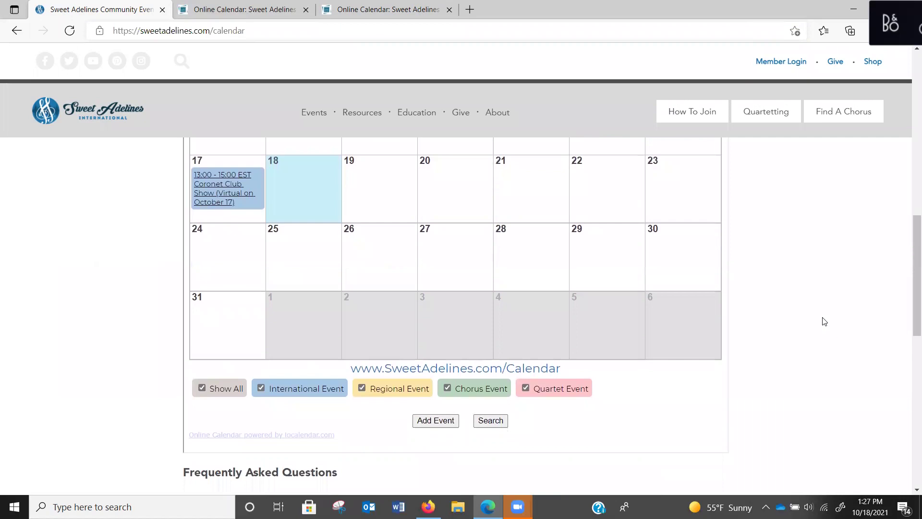
{"action": "scroll", "coordinate": [825, 321], "scroll_direction": "down", "scroll_amount": 2}
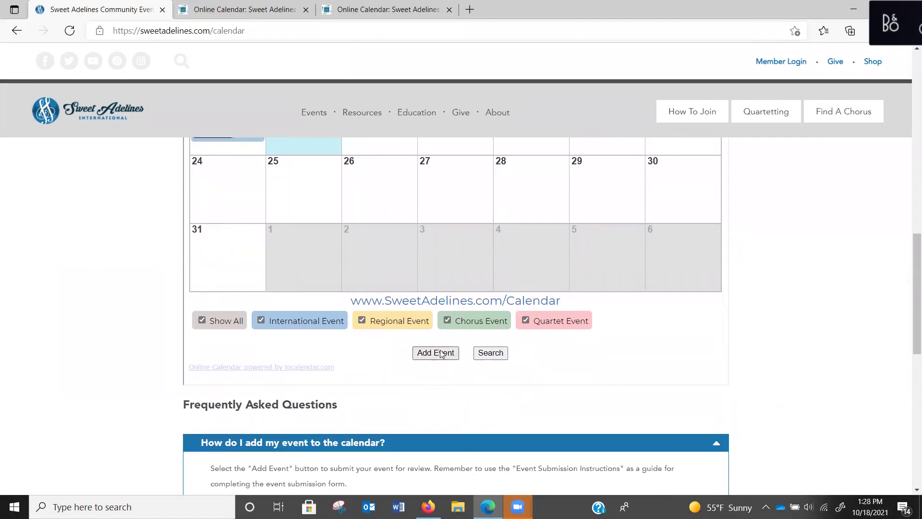
{"action": "scroll", "coordinate": [276, 392], "scroll_direction": "down", "scroll_amount": 4}
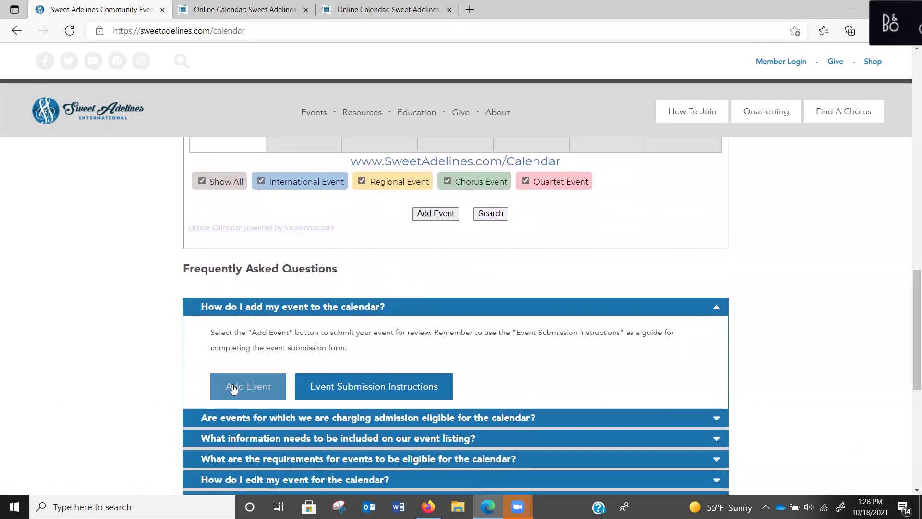
{"action": "left_click", "coordinate": [350, 305]}
{"action": "scroll", "coordinate": [424, 324], "scroll_direction": "up", "scroll_amount": 4}
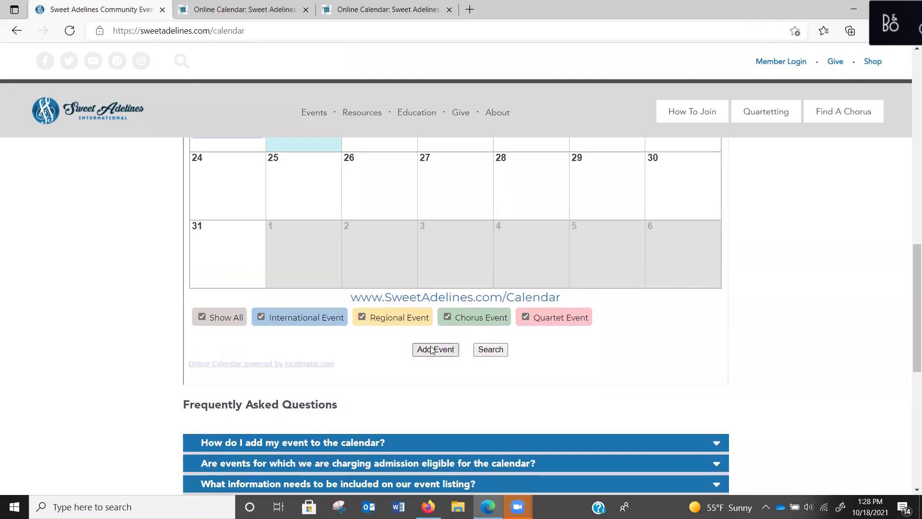
{"action": "left_click", "coordinate": [431, 349]}
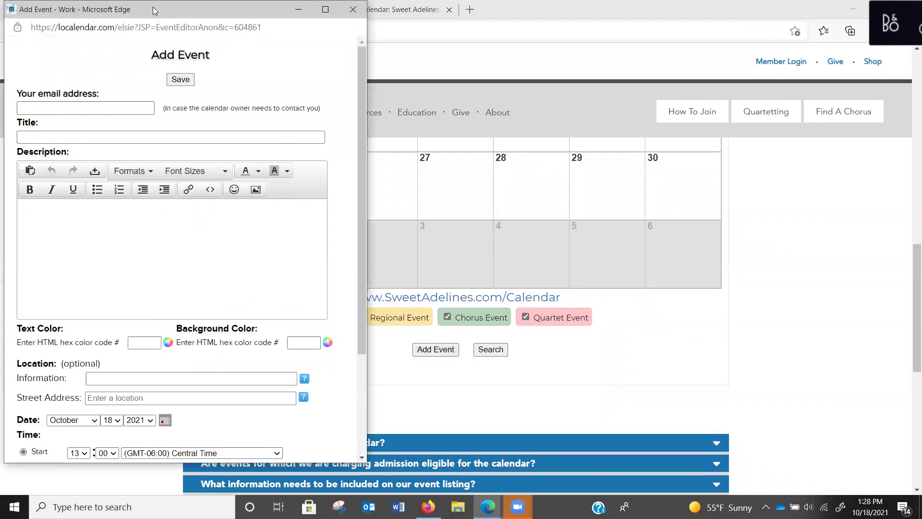
{"action": "left_click_drag", "start_coordinate": [153, 7], "coordinate": [189, 8]}
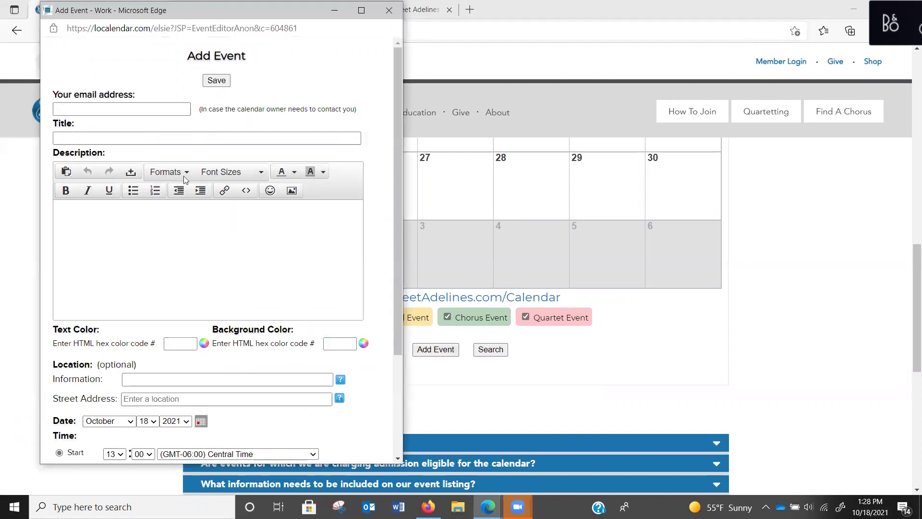
{"action": "left_click", "coordinate": [170, 258]}
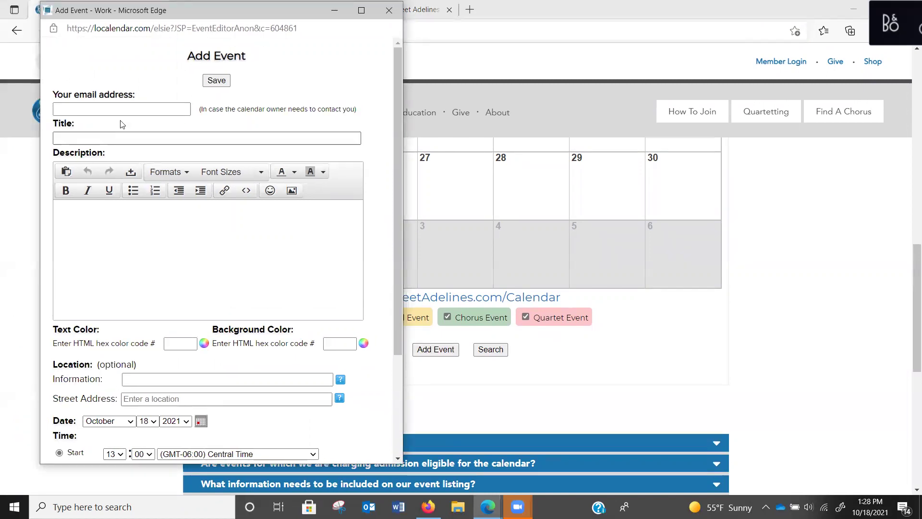
{"action": "left_click", "coordinate": [95, 107]}
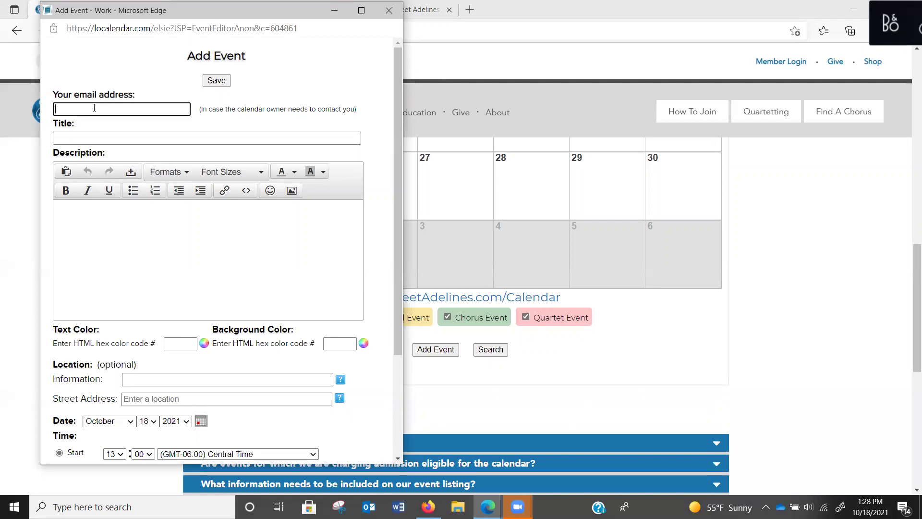
{"action": "key", "text": "Tab"}
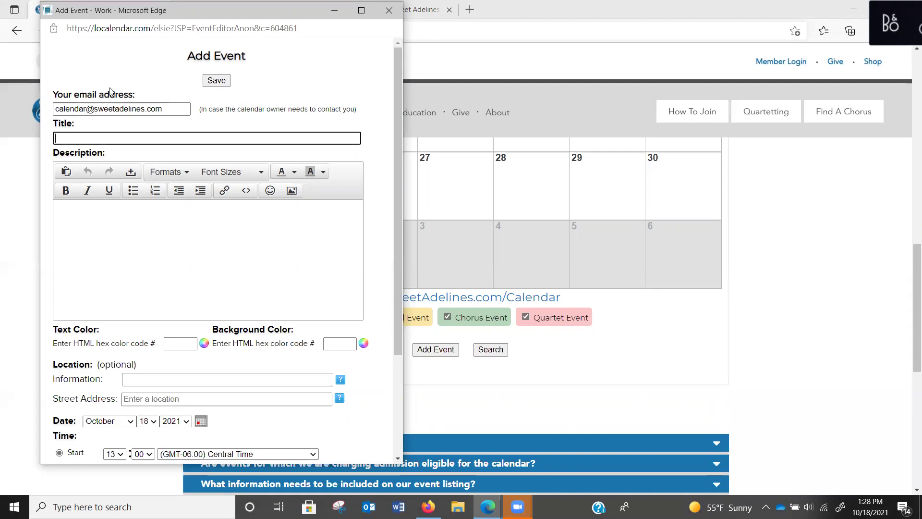
{"action": "type", "text": "Travel in Tune"}
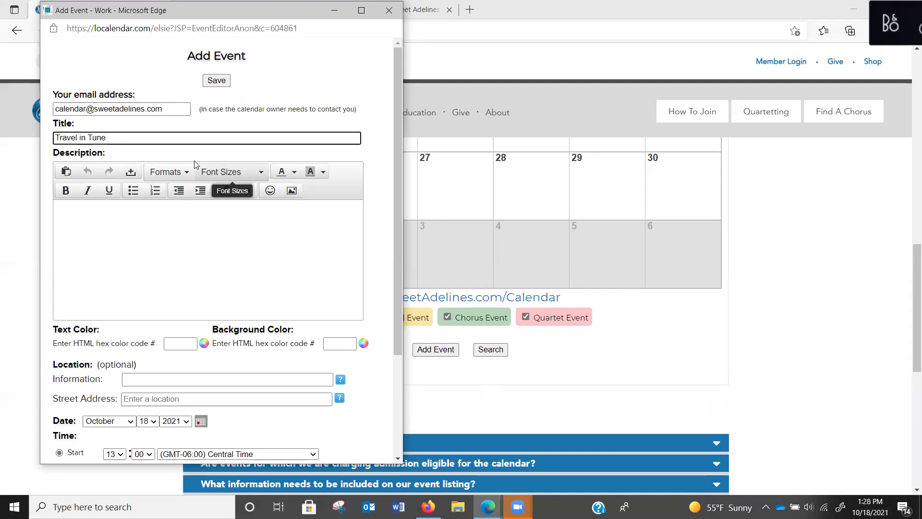
{"action": "left_click", "coordinate": [115, 243]}
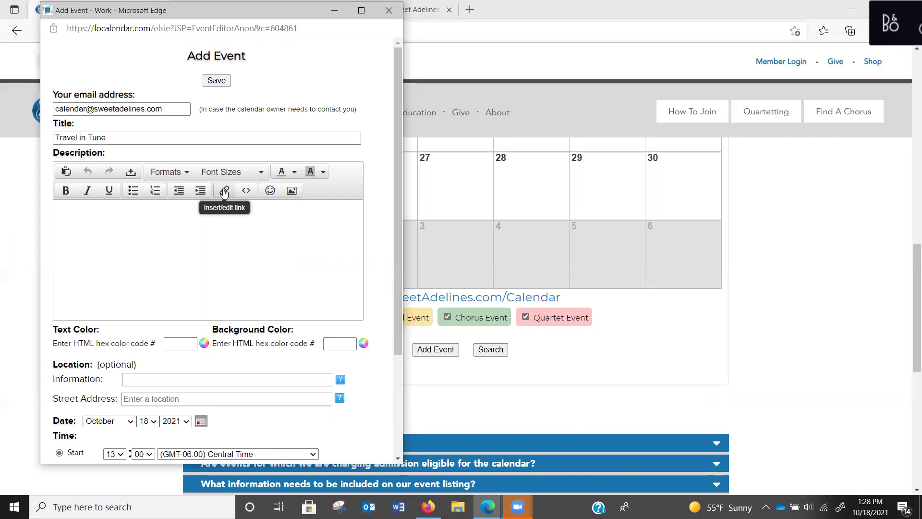
{"action": "left_click", "coordinate": [224, 191]}
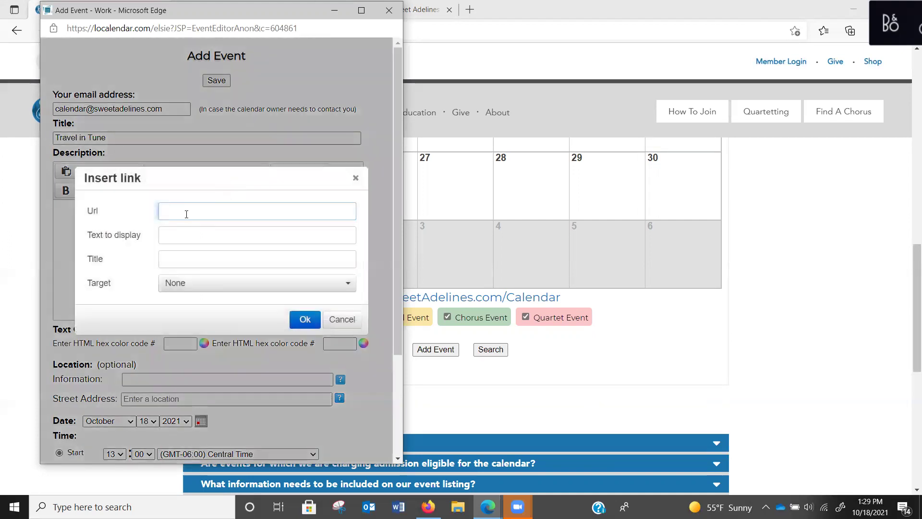
{"action": "type", "text": "ww"}
{"action": "type", "text": "w.sweetadelines.com/travel-in-tun"}
{"action": "key", "text": "BackSpace"}
{"action": "key", "text": "BackSpace"}
{"action": "type", "text": "une"}
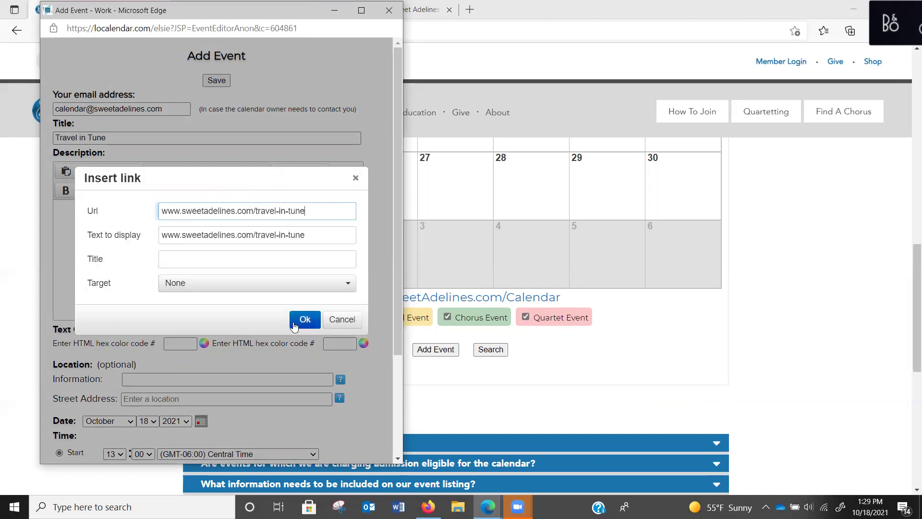
{"action": "left_click", "coordinate": [309, 320]}
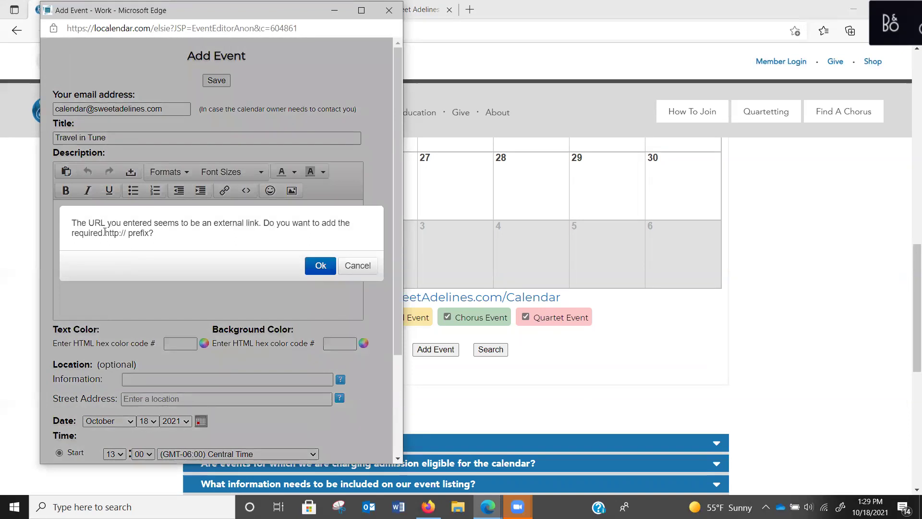
{"action": "left_click", "coordinate": [318, 268]}
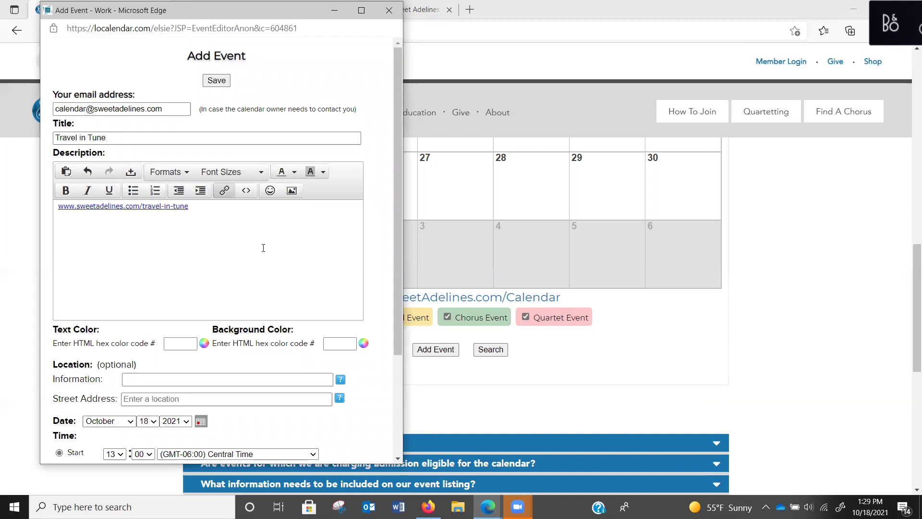
Make it an all-day October 19, 2021 event in Central Time, categorized International Event
{"action": "scroll", "coordinate": [264, 247], "scroll_direction": "down", "scroll_amount": 3}
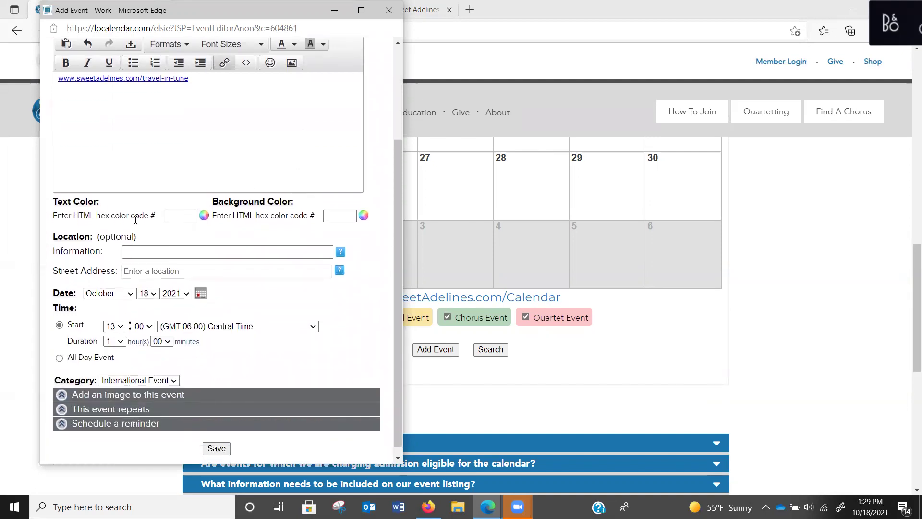
{"action": "scroll", "coordinate": [270, 201], "scroll_direction": "down", "scroll_amount": 1}
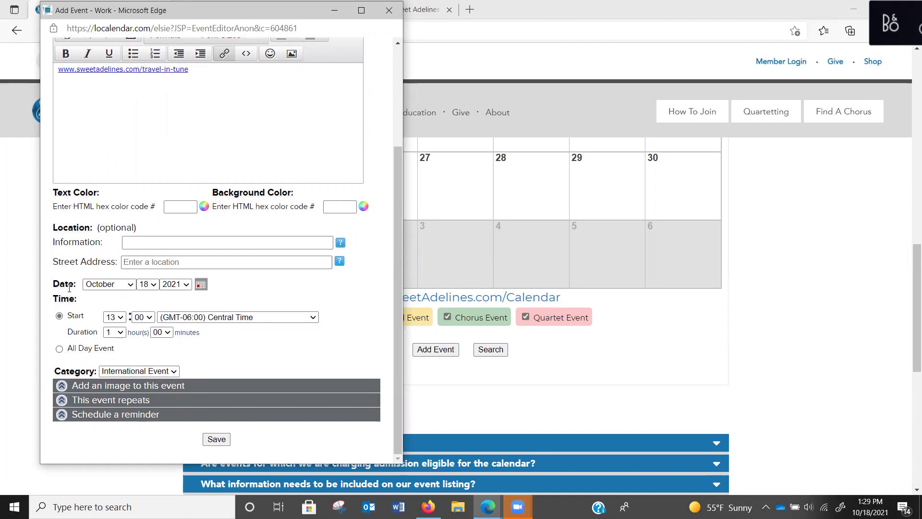
{"action": "left_click", "coordinate": [154, 285]}
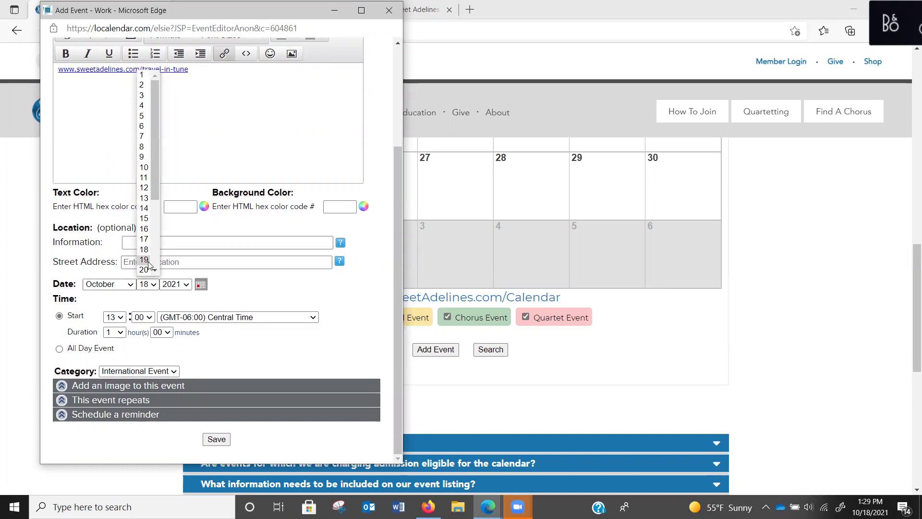
{"action": "left_click", "coordinate": [144, 259]}
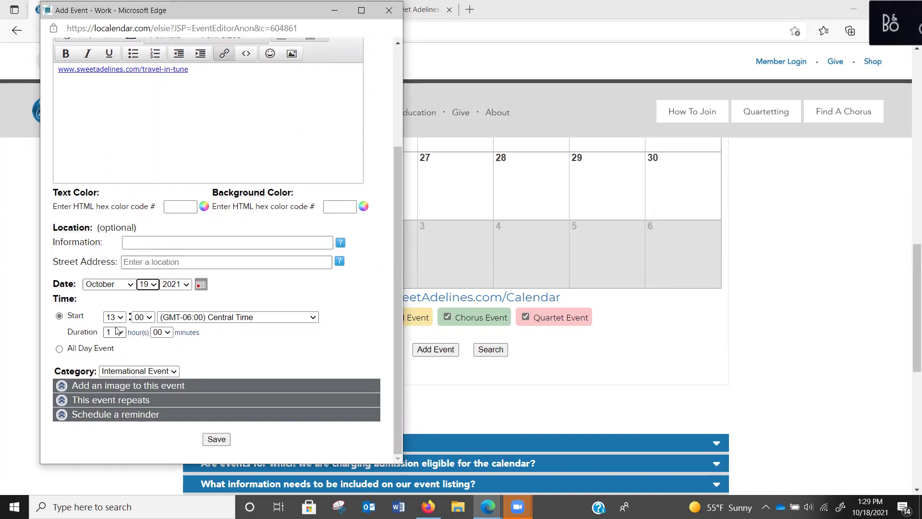
{"action": "left_click", "coordinate": [313, 317]}
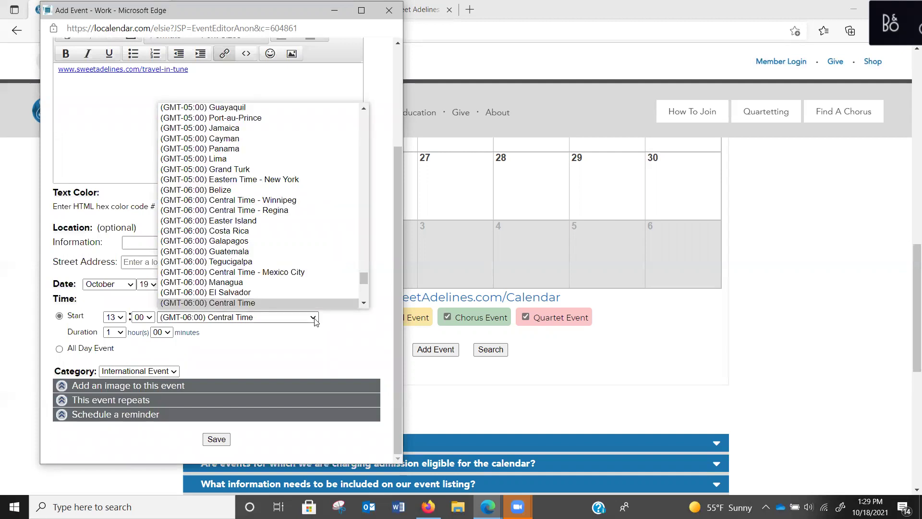
{"action": "left_click", "coordinate": [315, 320]}
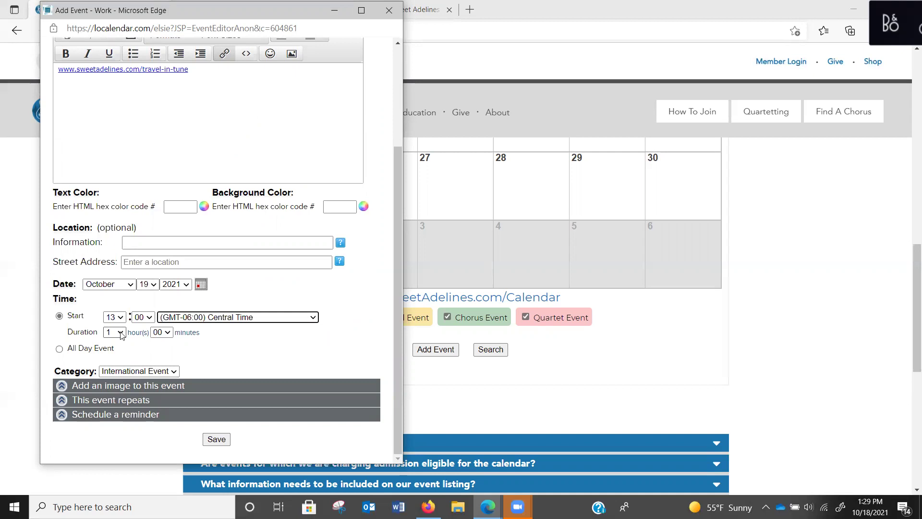
{"action": "left_click", "coordinate": [59, 349]}
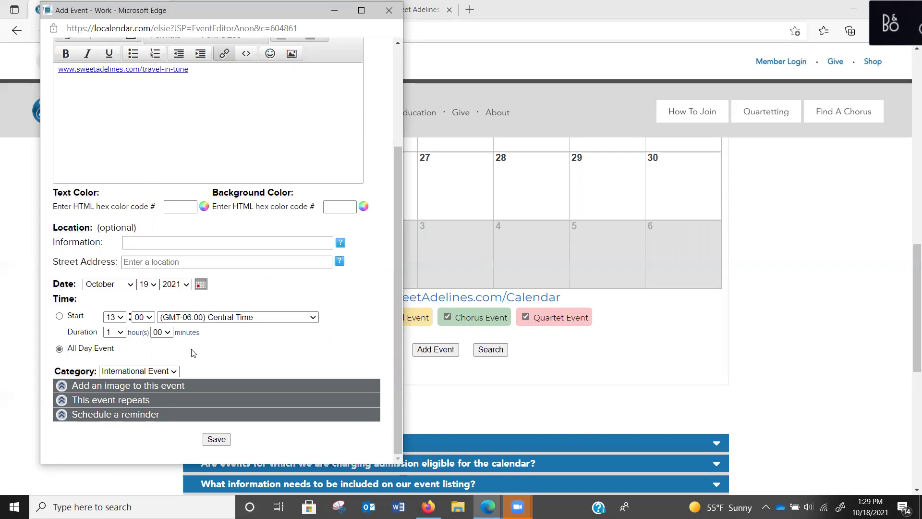
{"action": "left_click", "coordinate": [166, 373]}
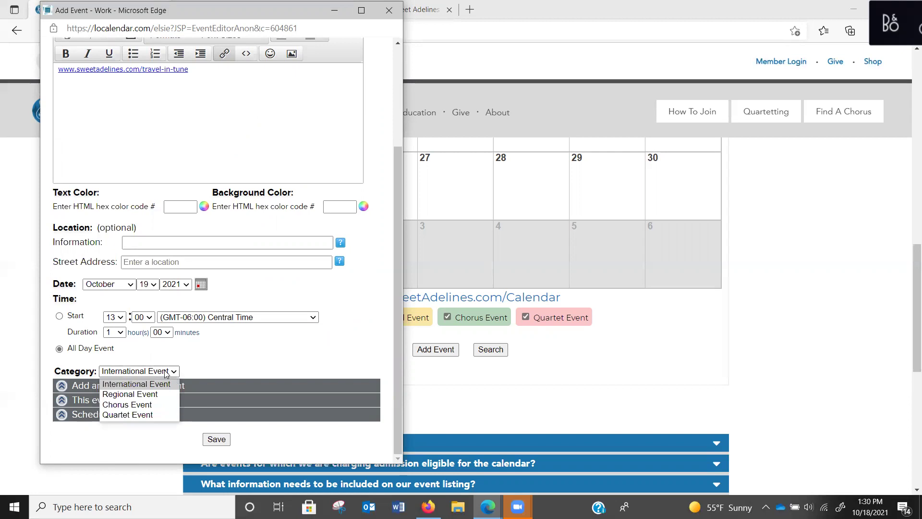
{"action": "left_click", "coordinate": [240, 358]}
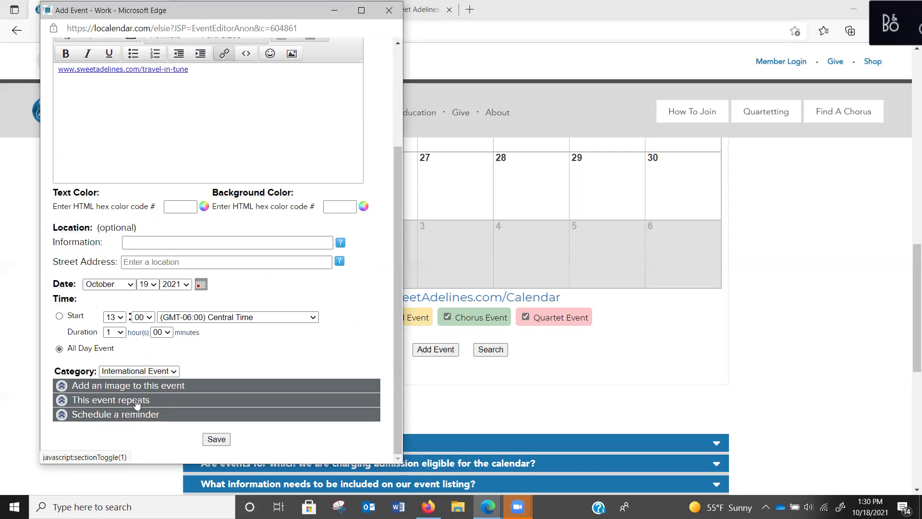
Turn on repeating and set Repeat Daily until the 25th of October
{"action": "left_click", "coordinate": [137, 401]}
{"action": "scroll", "coordinate": [325, 285], "scroll_direction": "down", "scroll_amount": 3}
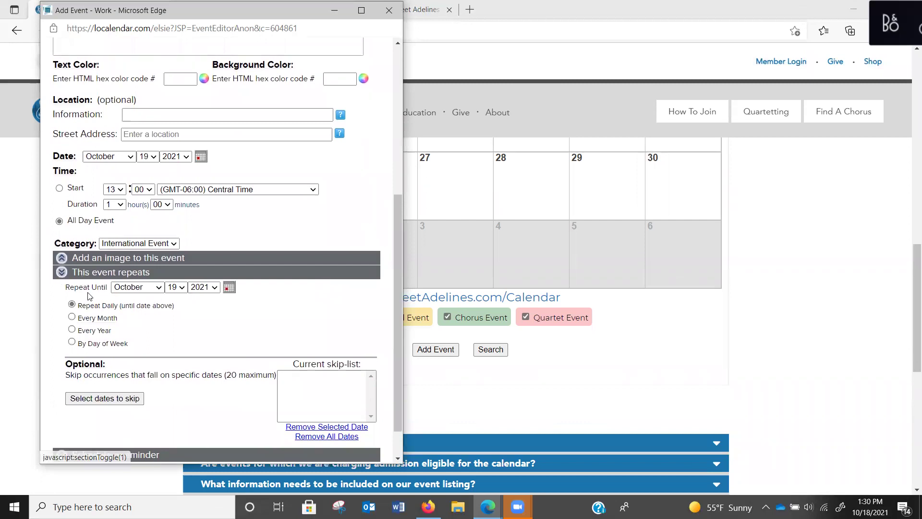
{"action": "left_click", "coordinate": [183, 287]}
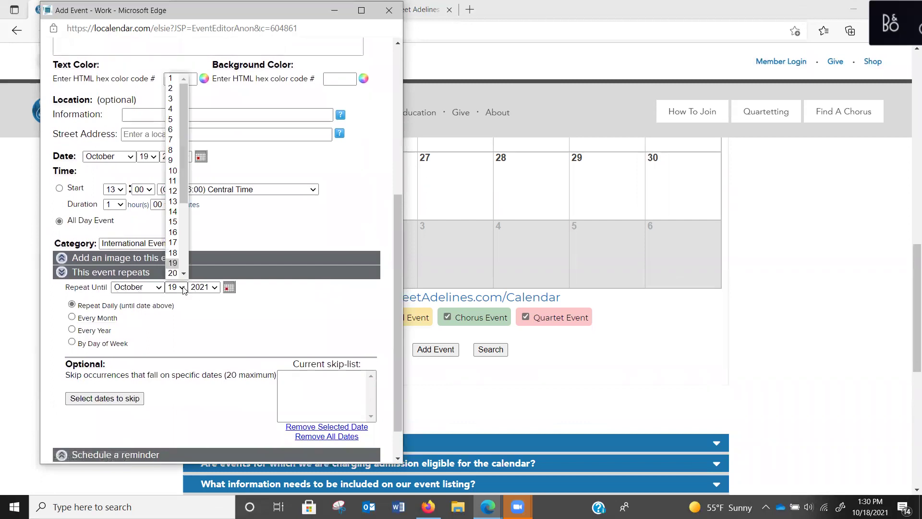
{"action": "scroll", "coordinate": [179, 254], "scroll_direction": "down", "scroll_amount": 3}
{"action": "left_click", "coordinate": [178, 249]}
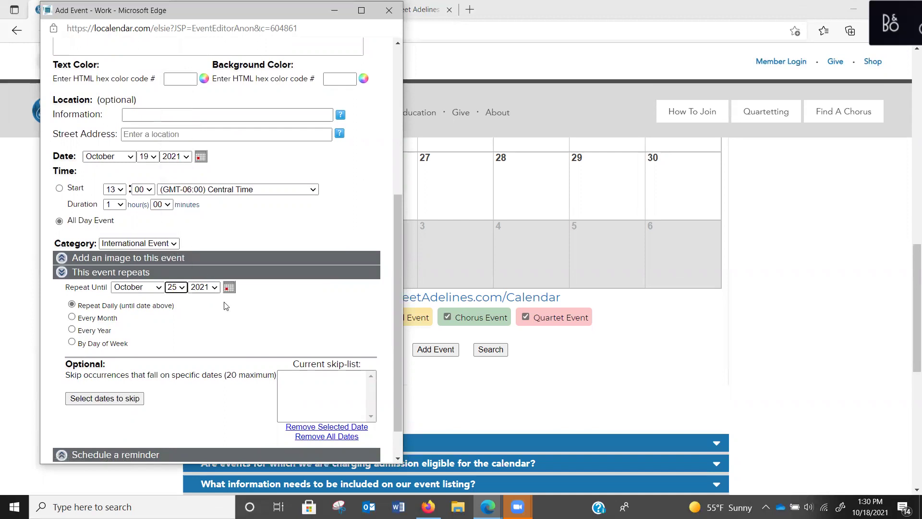
{"action": "scroll", "coordinate": [281, 300], "scroll_direction": "down", "scroll_amount": 2}
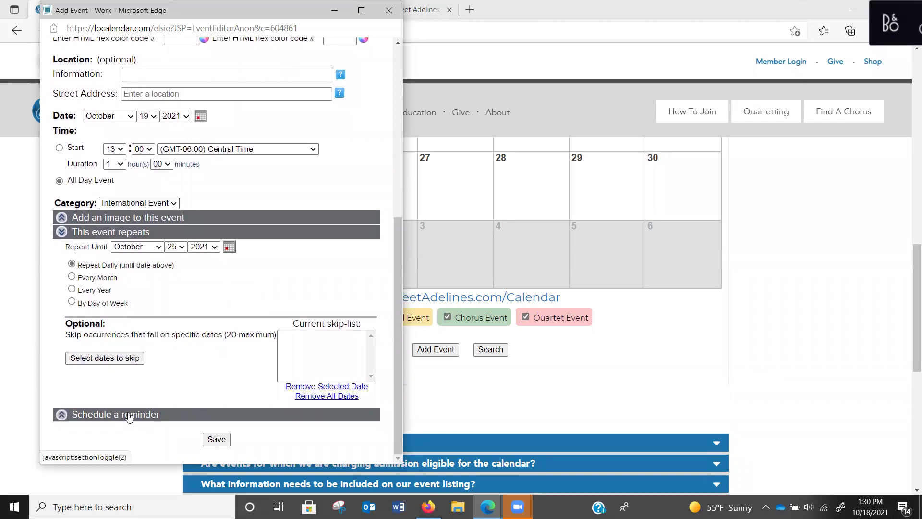
{"action": "scroll", "coordinate": [395, 265], "scroll_direction": "up", "scroll_amount": 6}
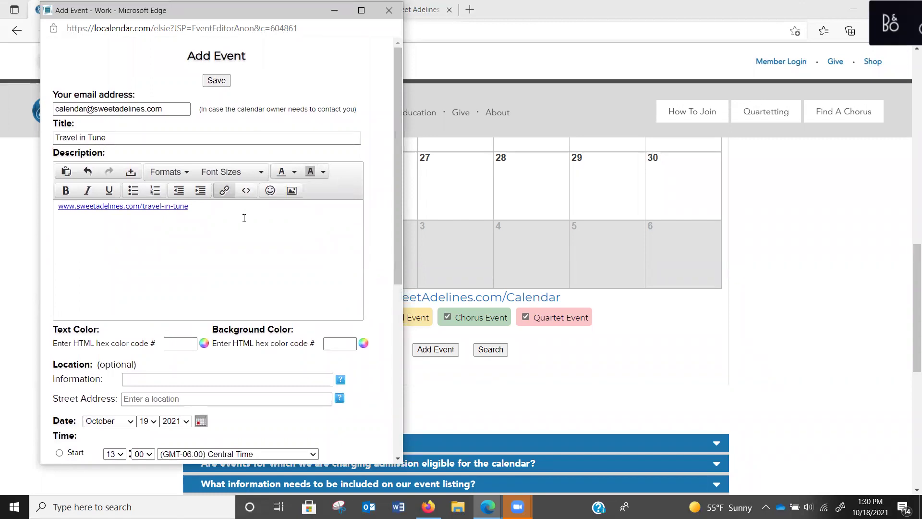
Review the filled-in Travel in Tune form and save the event
{"action": "scroll", "coordinate": [244, 218], "scroll_direction": "down", "scroll_amount": 1}
{"action": "scroll", "coordinate": [244, 218], "scroll_direction": "down", "scroll_amount": 1}
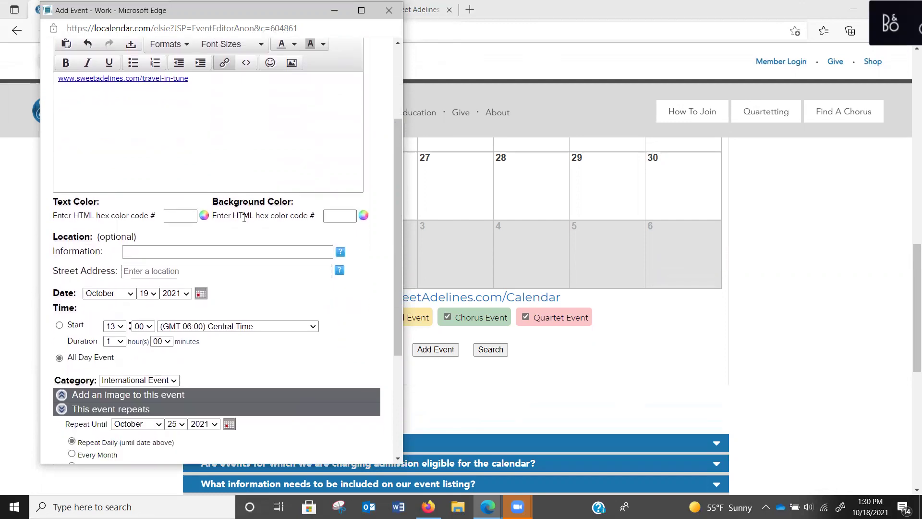
{"action": "scroll", "coordinate": [244, 220], "scroll_direction": "down", "scroll_amount": 2}
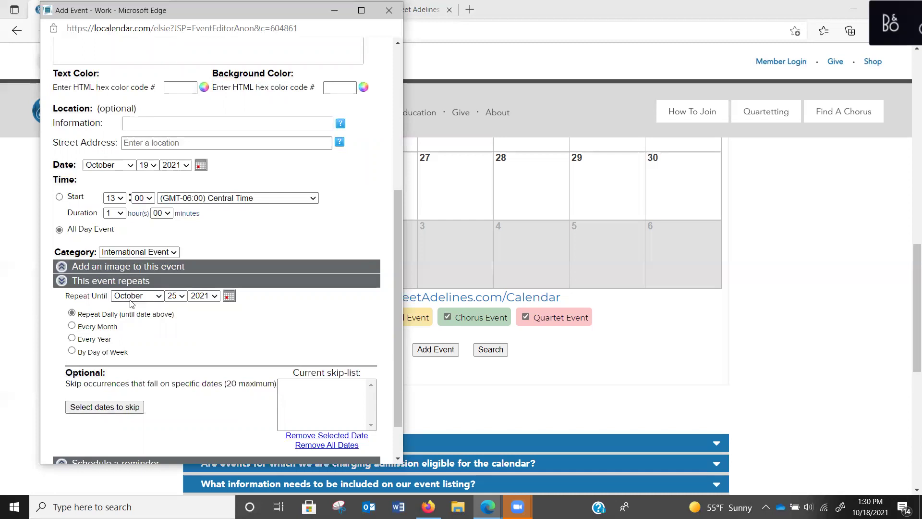
{"action": "scroll", "coordinate": [222, 275], "scroll_direction": "down", "scroll_amount": 1}
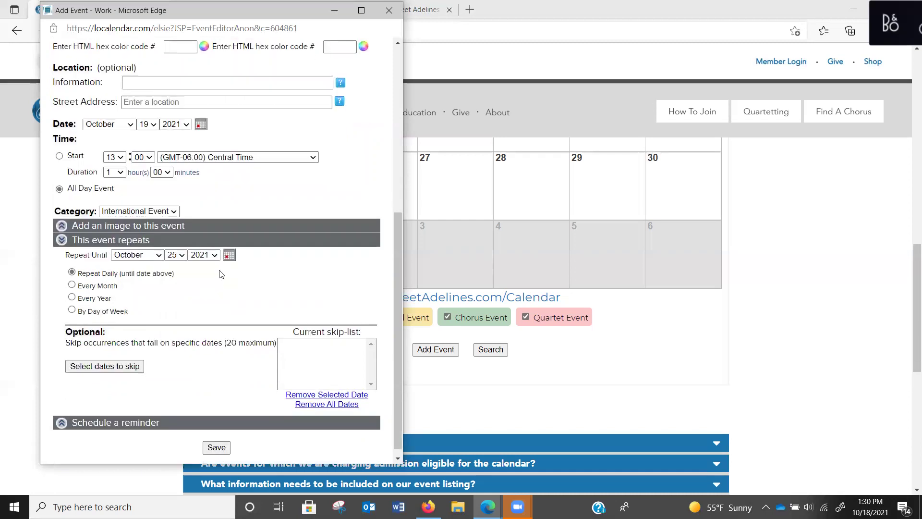
{"action": "left_click", "coordinate": [220, 443]}
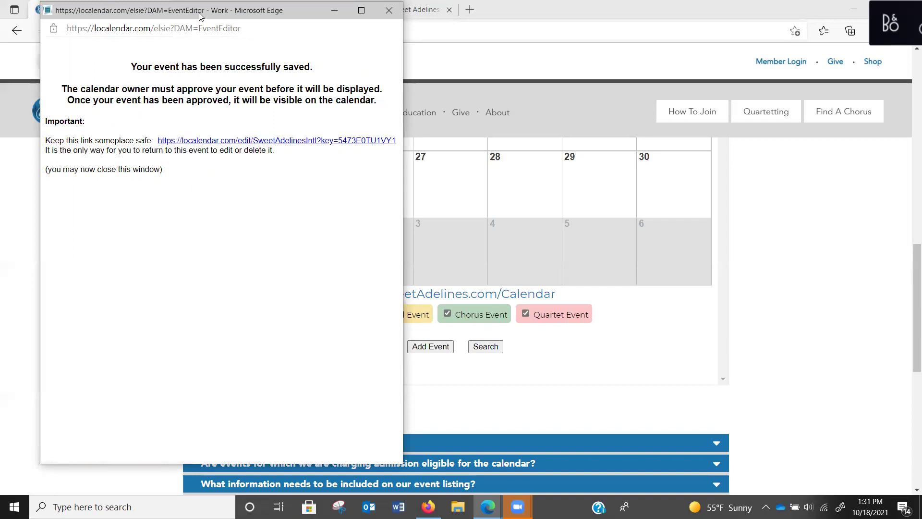
Move the save confirmation window down and to the left
{"action": "left_click_drag", "start_coordinate": [197, 15], "coordinate": [178, 100]}
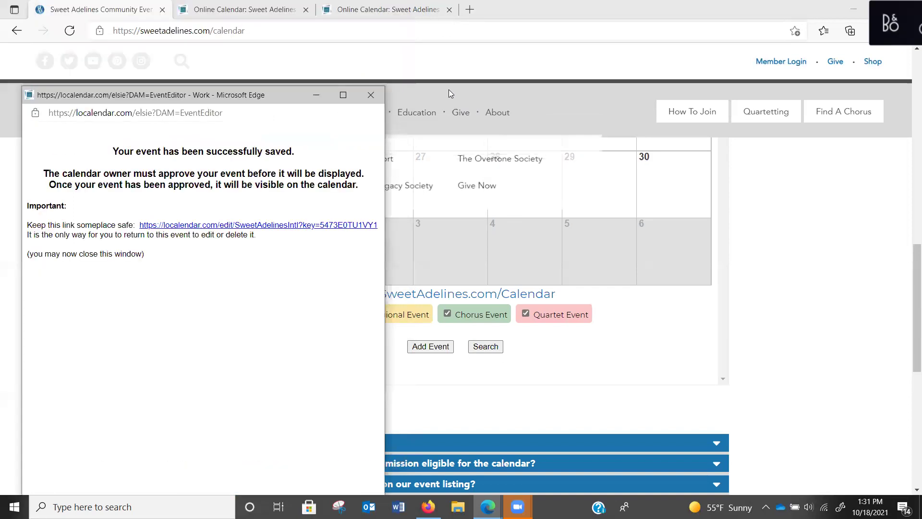
Dismiss the localendar save confirmation and scroll the calendar page back to its welcome section
{"action": "left_click", "coordinate": [371, 95]}
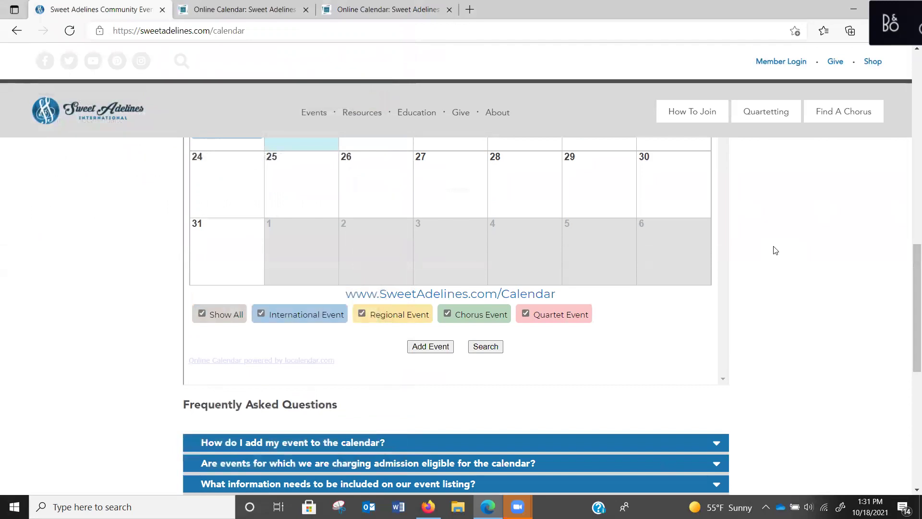
{"action": "scroll", "coordinate": [775, 250], "scroll_direction": "up", "scroll_amount": 5}
{"action": "scroll", "coordinate": [875, 333], "scroll_direction": "up", "scroll_amount": 5}
{"action": "scroll", "coordinate": [876, 334], "scroll_direction": "up", "scroll_amount": 5}
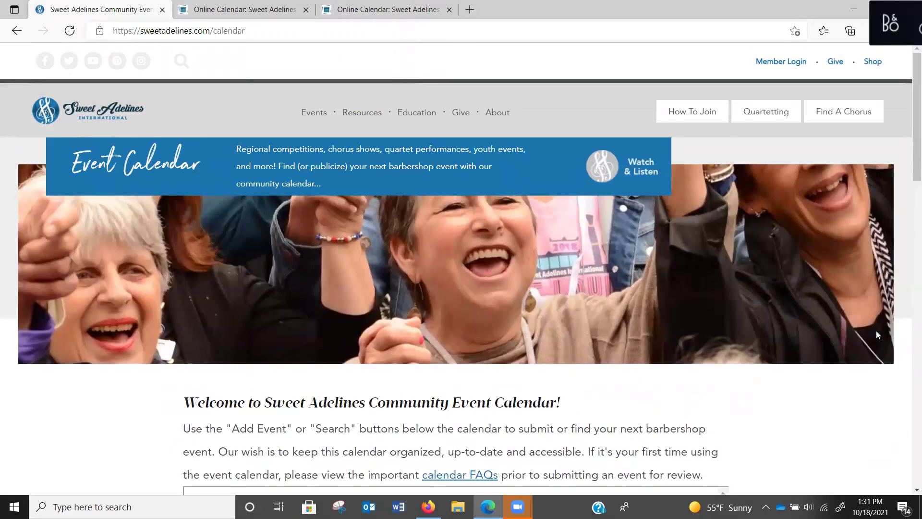
{"action": "scroll", "coordinate": [878, 332], "scroll_direction": "down", "scroll_amount": 1}
{"action": "scroll", "coordinate": [877, 332], "scroll_direction": "down", "scroll_amount": 2}
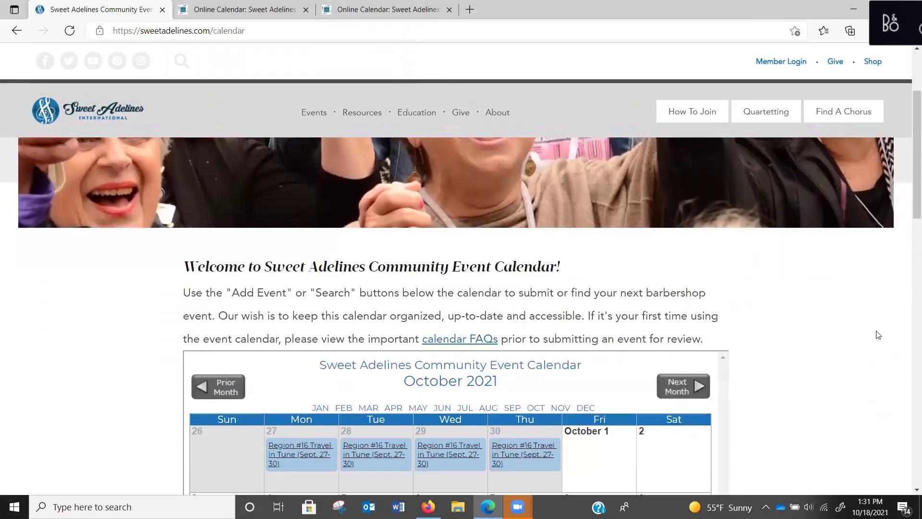
{"action": "scroll", "coordinate": [878, 335], "scroll_direction": "up", "scroll_amount": 1}
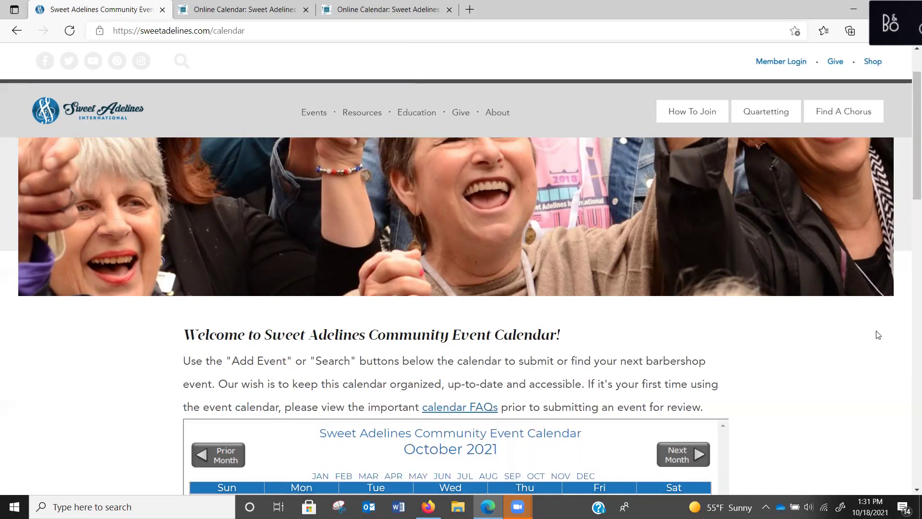
{"action": "scroll", "coordinate": [878, 334], "scroll_direction": "up", "scroll_amount": 1}
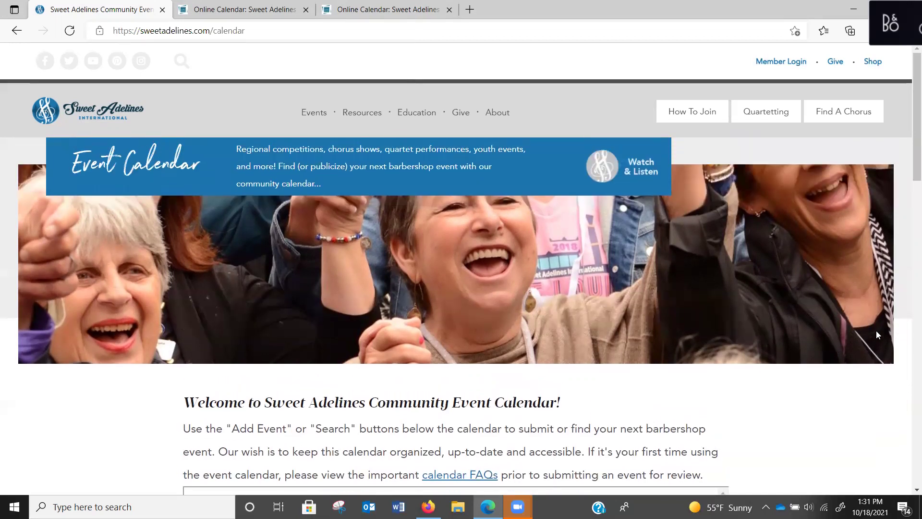
{"action": "scroll", "coordinate": [877, 331], "scroll_direction": "down", "scroll_amount": 1}
{"action": "scroll", "coordinate": [877, 332], "scroll_direction": "up", "scroll_amount": 1}
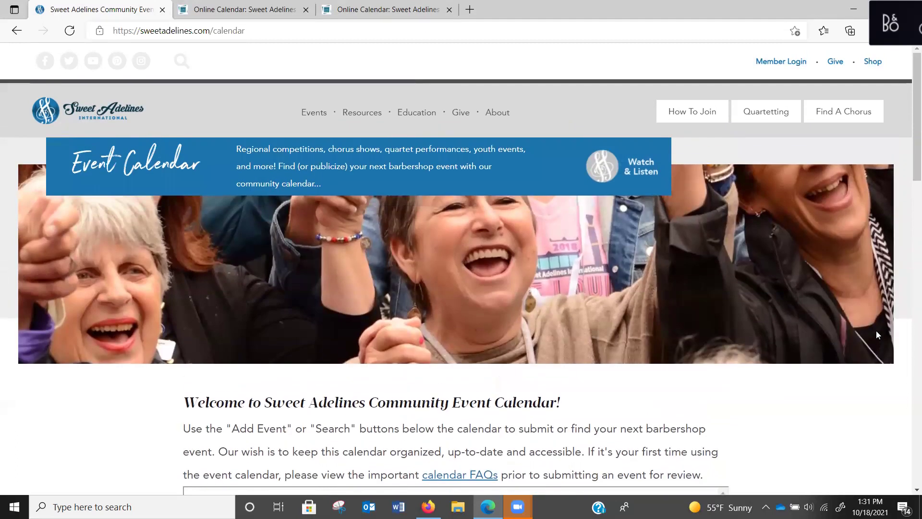